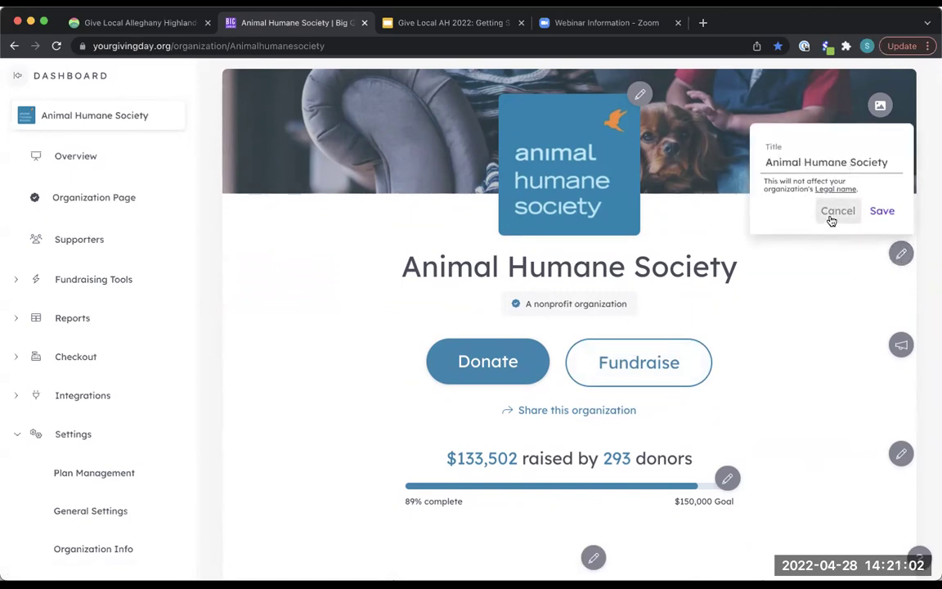
# Step: Close the title editor without saving and review the heading, video and text in the About section
pyautogui.click(838, 211)
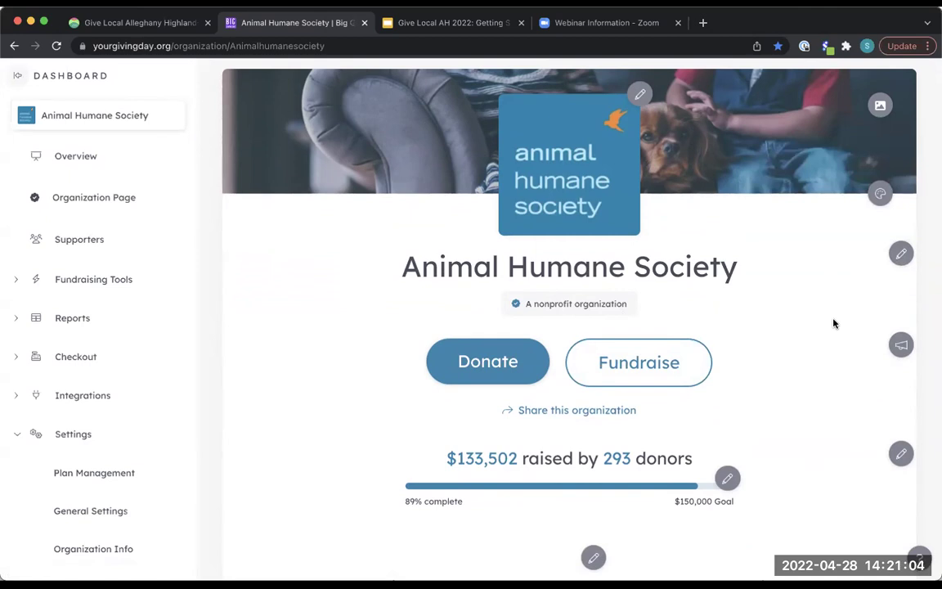
pyautogui.scroll(-5, 834, 323)
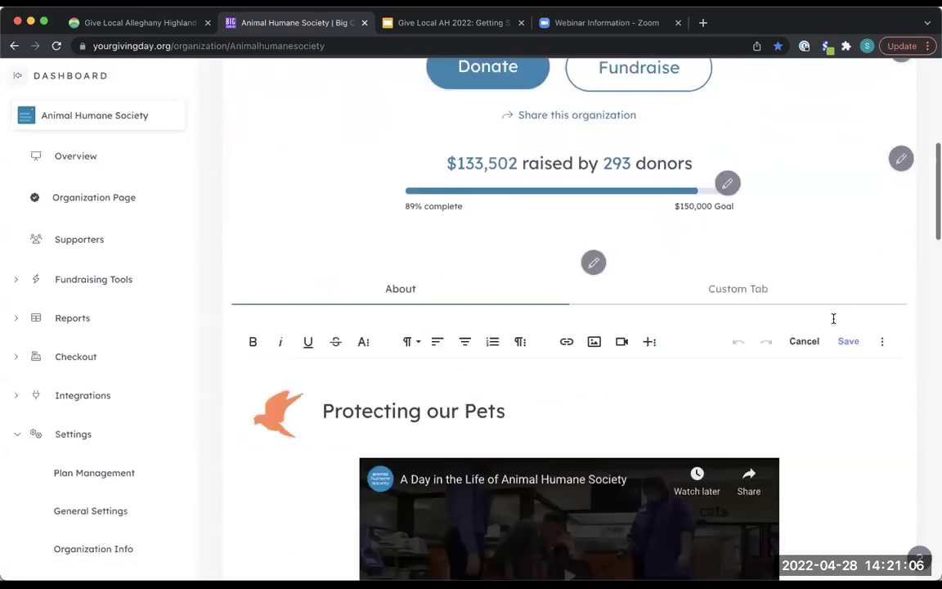
pyautogui.scroll(-1, 834, 325)
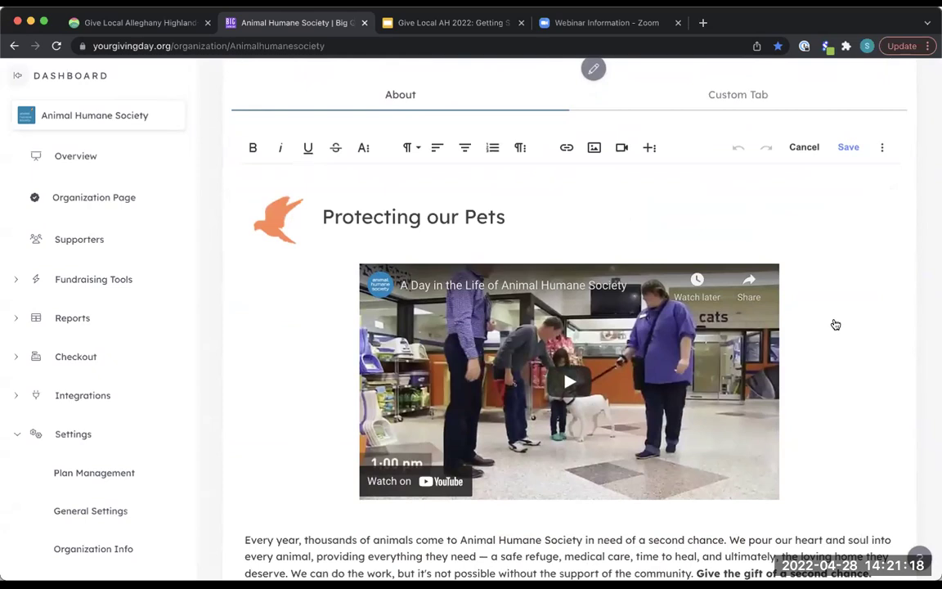
pyautogui.scroll(-2, 835, 325)
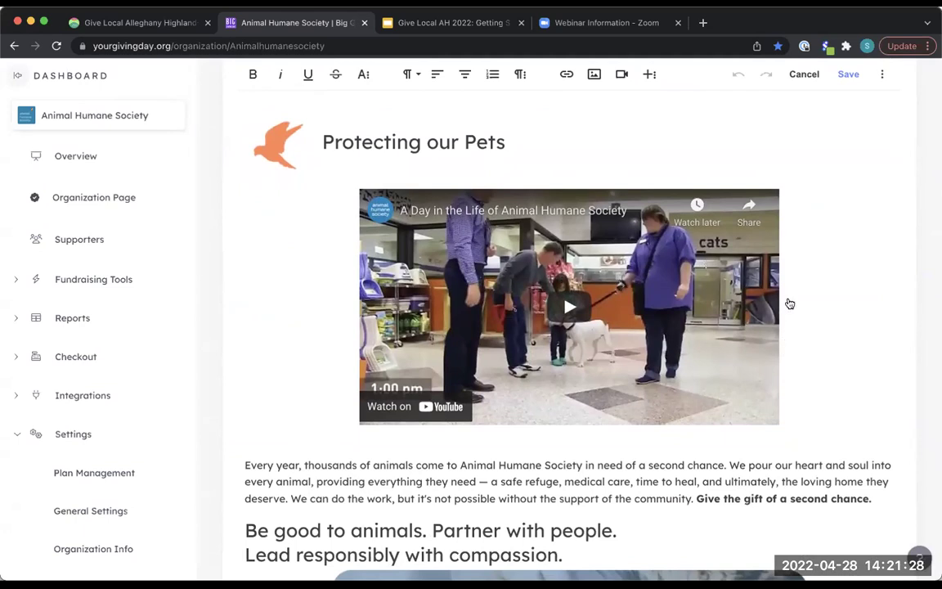
pyautogui.scroll(-2, 789, 303)
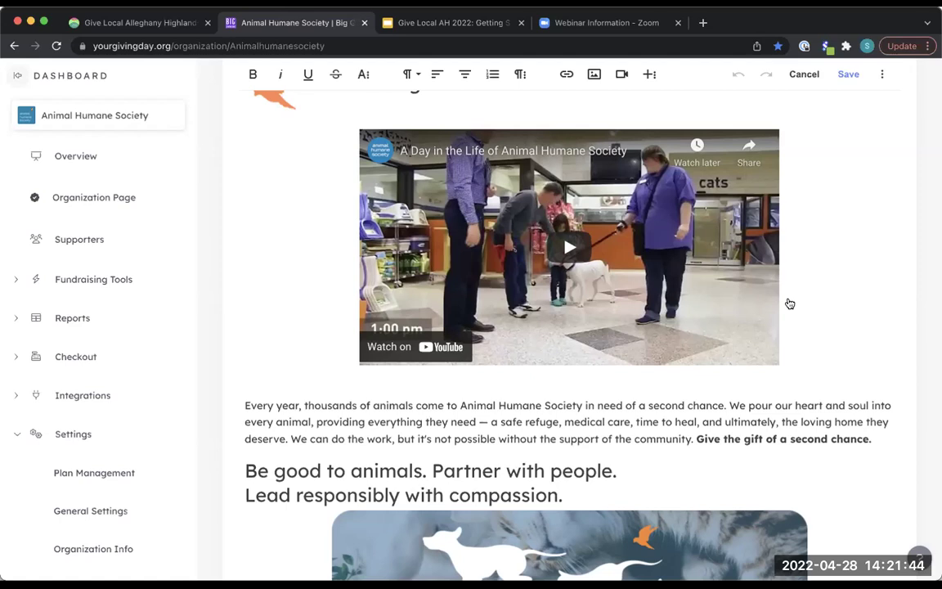
pyautogui.scroll(-5, 789, 304)
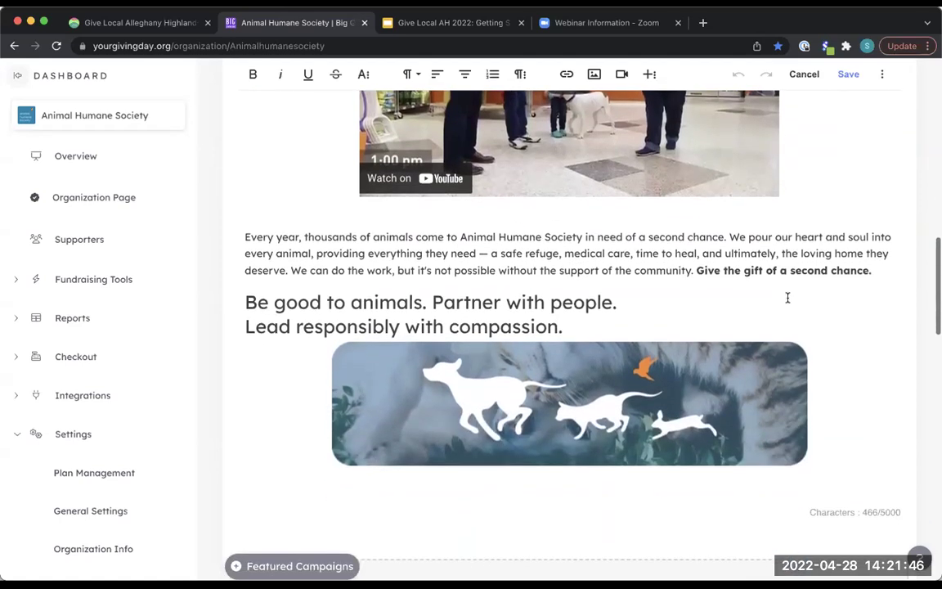
# Step: Insert the test word "hello" before "need" in the About paragraph and delete it again
pyautogui.click(607, 191)
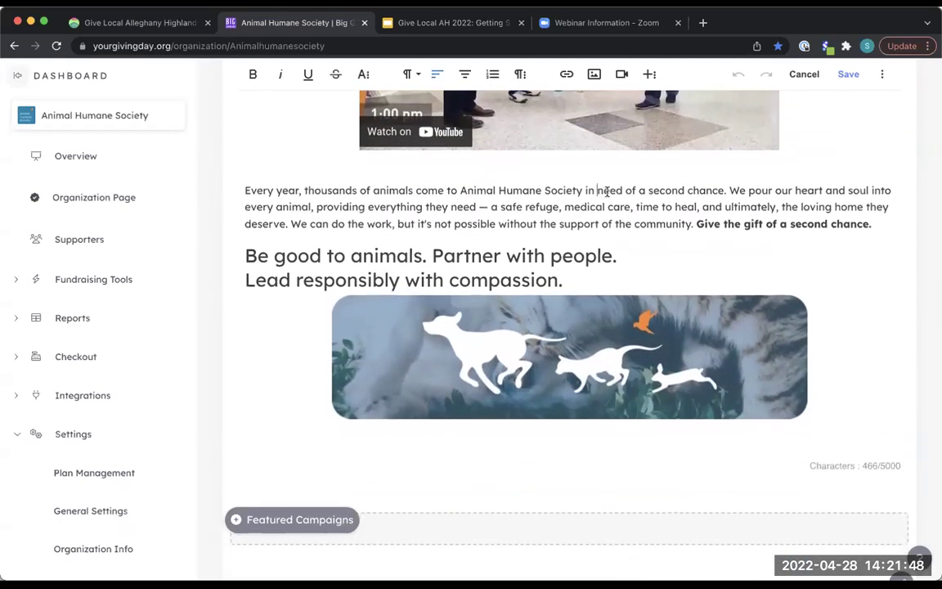
pyautogui.write('hello')
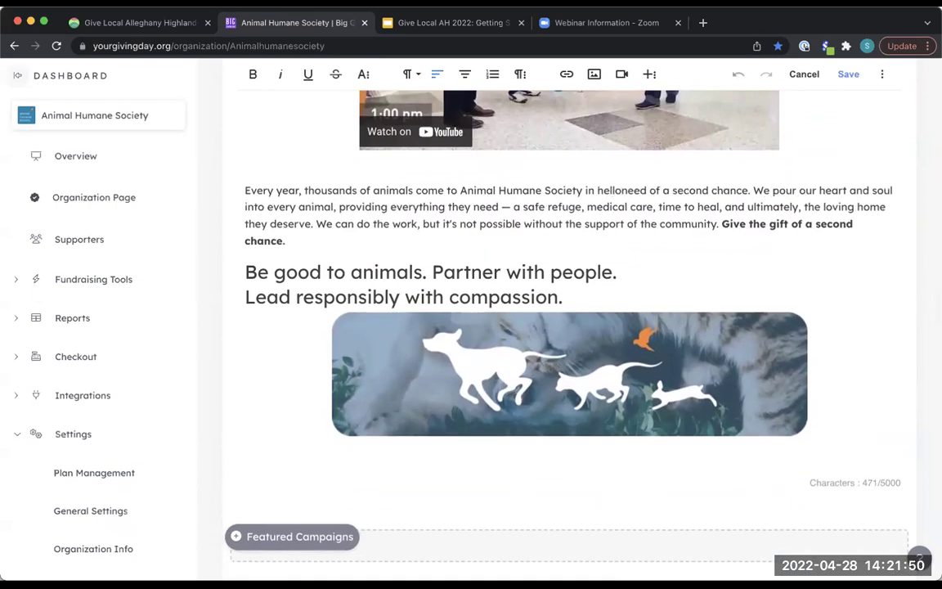
pyautogui.press('BackSpace')
pyautogui.press('BackSpace')
pyautogui.press('BackSpace')
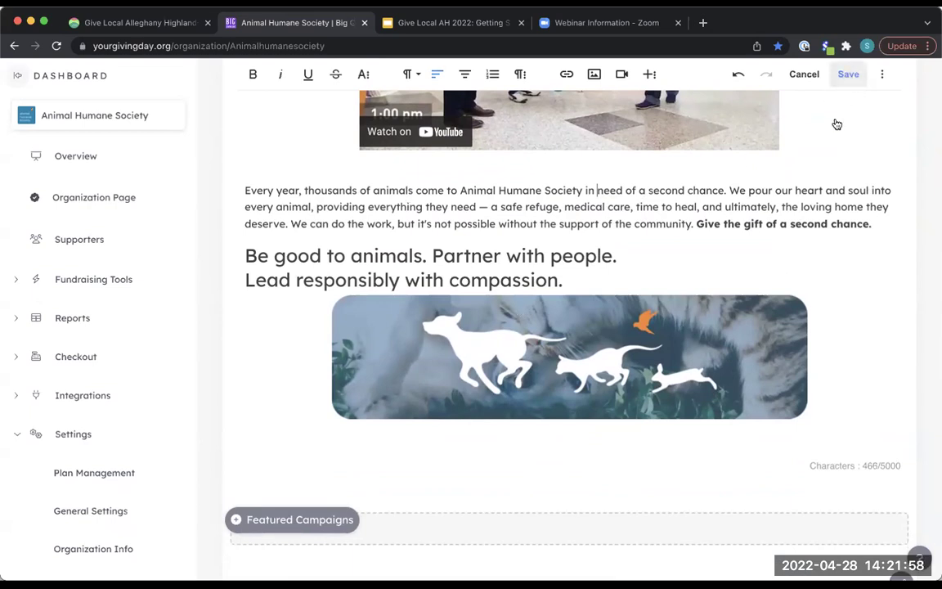
# Step: Examine the organization page's featured and supporting campaigns, media and social galleries, and Organization Data summary
pyautogui.scroll(-2, 836, 124)
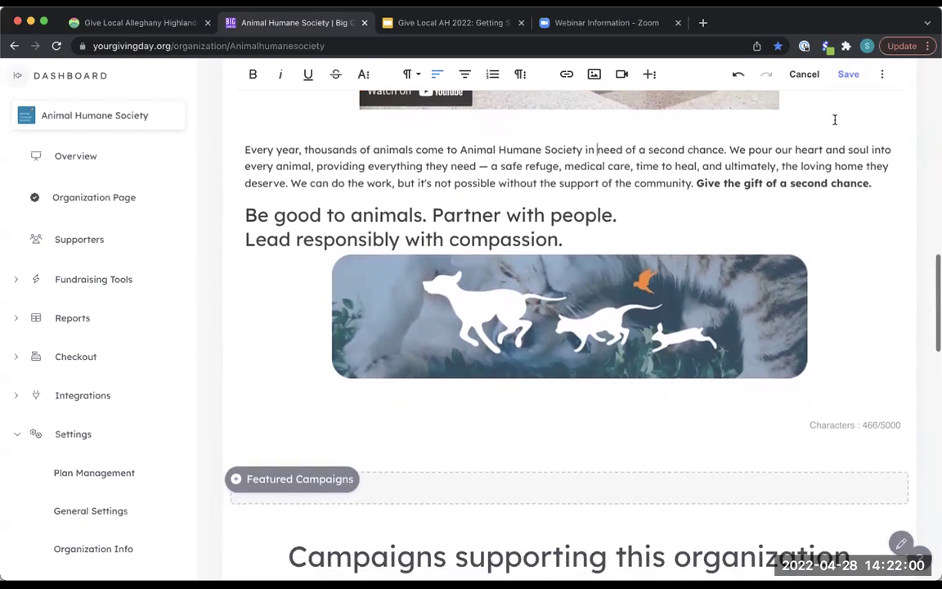
pyautogui.scroll(-5, 835, 121)
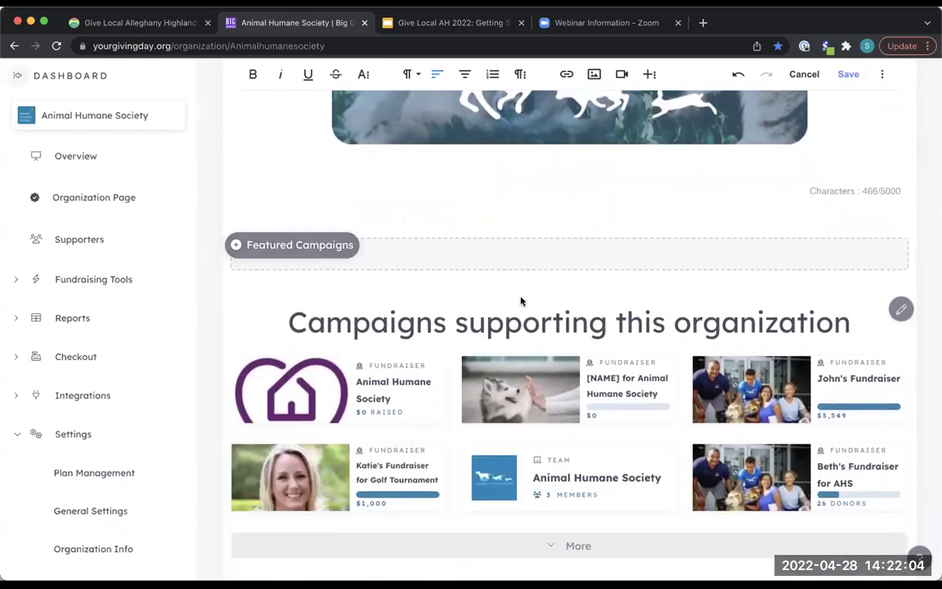
pyautogui.scroll(-2, 708, 348)
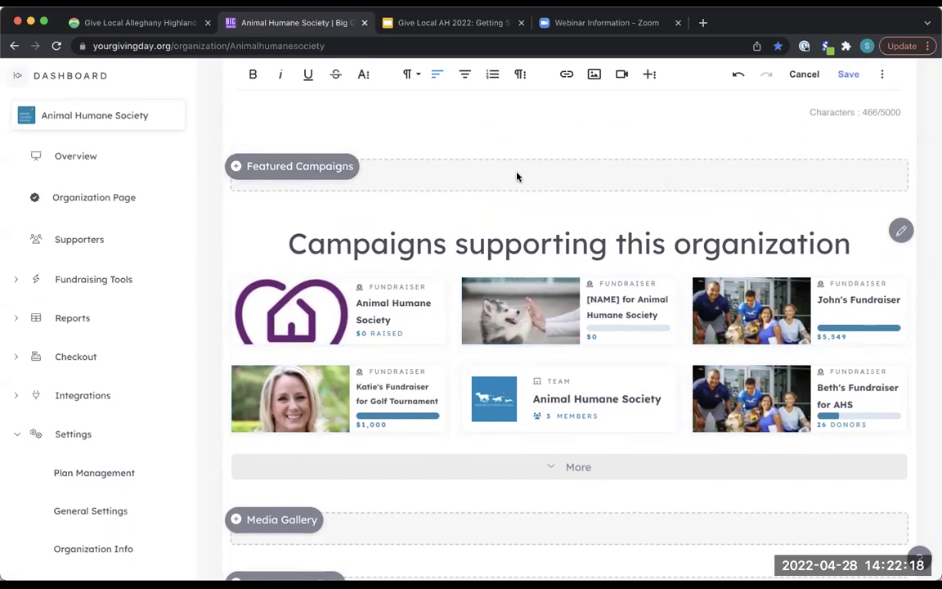
pyautogui.scroll(-1, 517, 177)
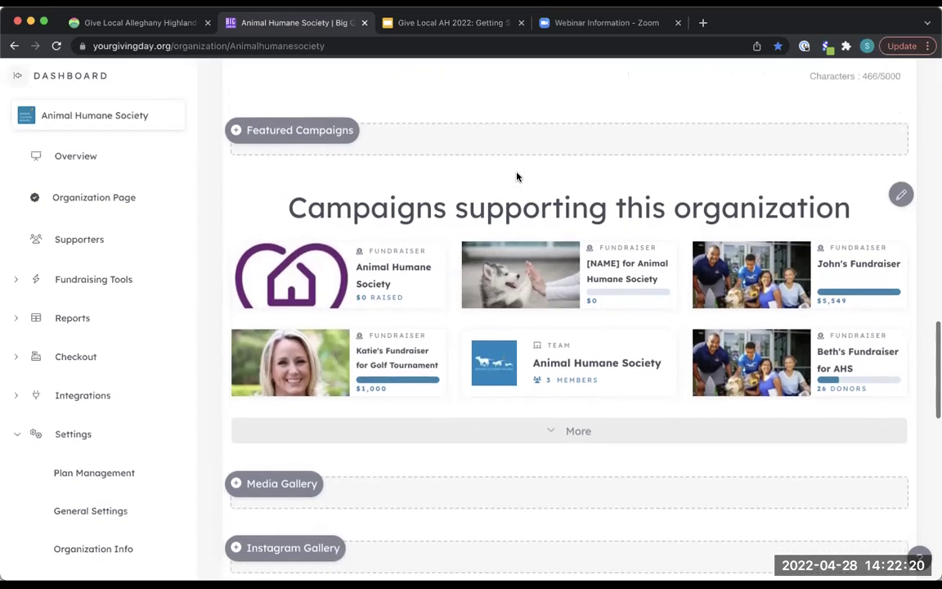
pyautogui.scroll(-5, 517, 177)
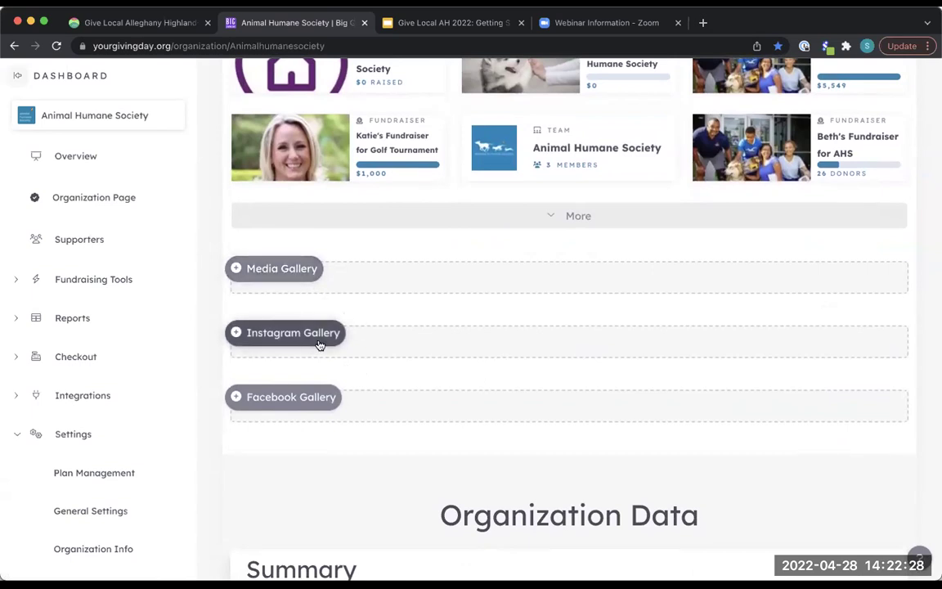
pyautogui.scroll(-4, 528, 404)
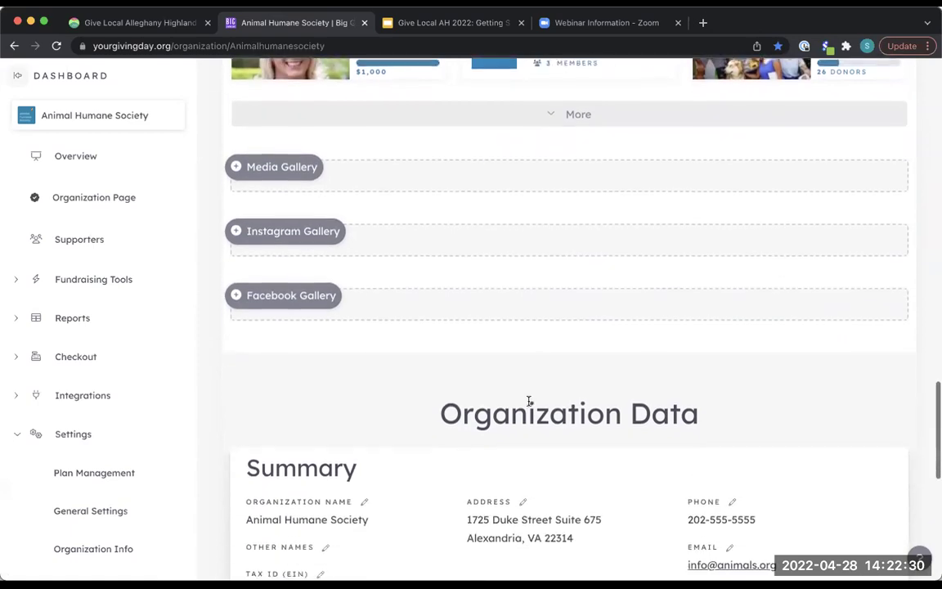
pyautogui.scroll(1, 529, 404)
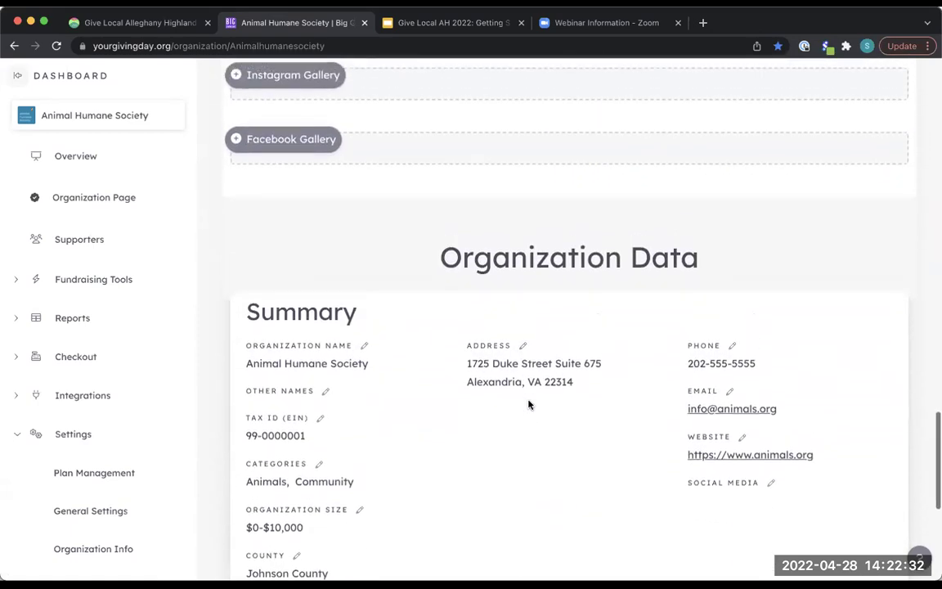
pyautogui.scroll(10, 528, 404)
pyautogui.scroll(6, 528, 404)
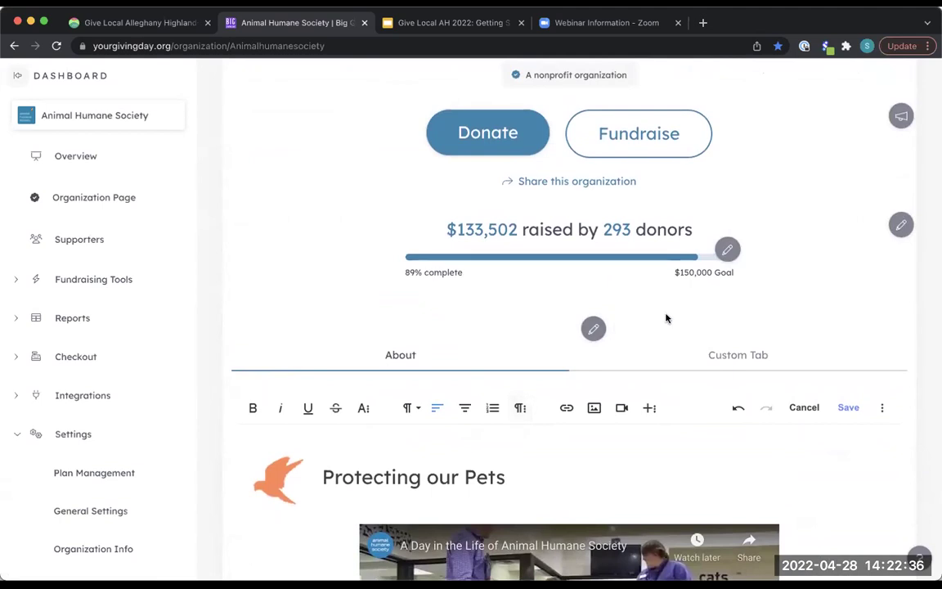
pyautogui.scroll(5, 667, 318)
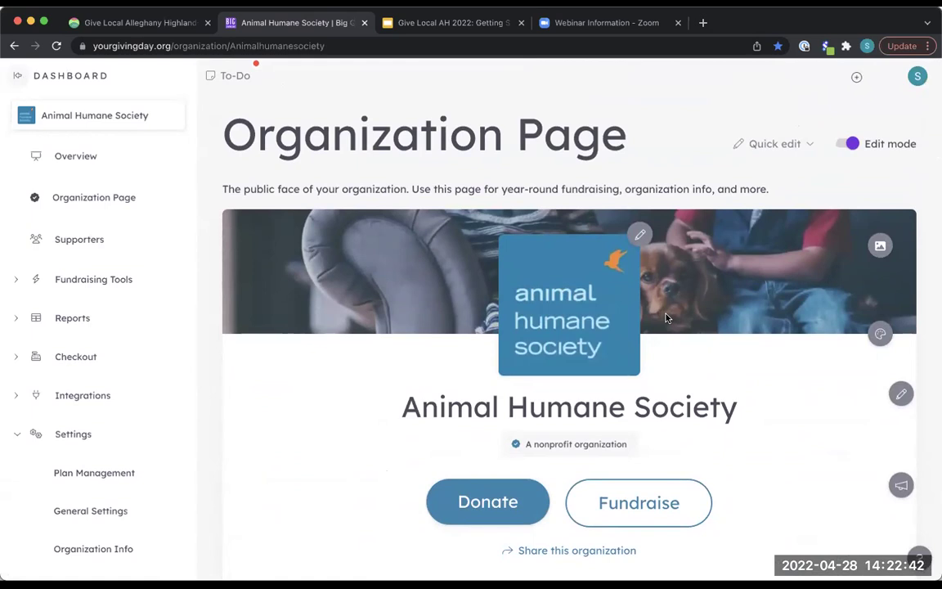
# Step: Examine the About section's text editor, including its formatting and rich content tools
pyautogui.scroll(-6, 666, 319)
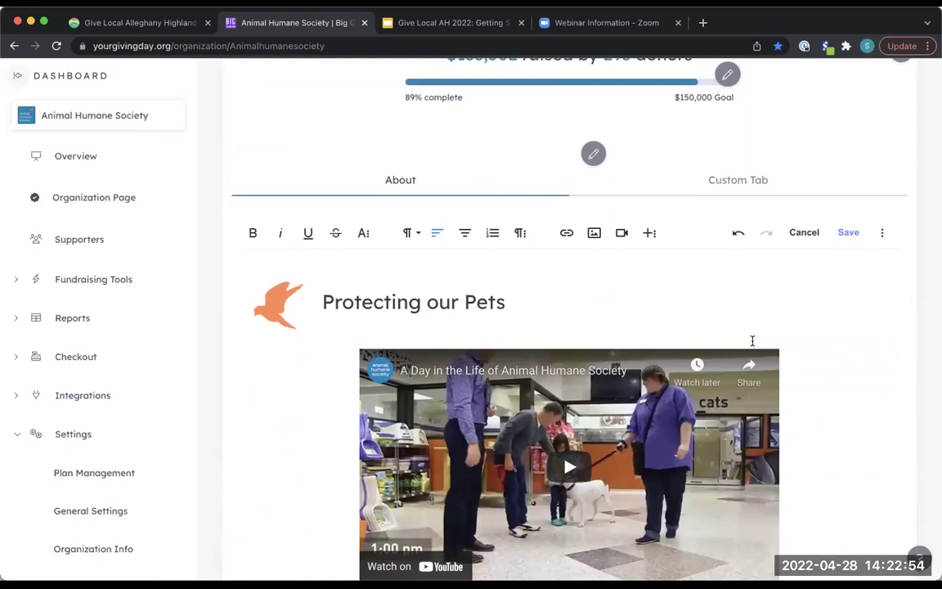
pyautogui.scroll(-1, 812, 369)
pyautogui.scroll(-2, 813, 369)
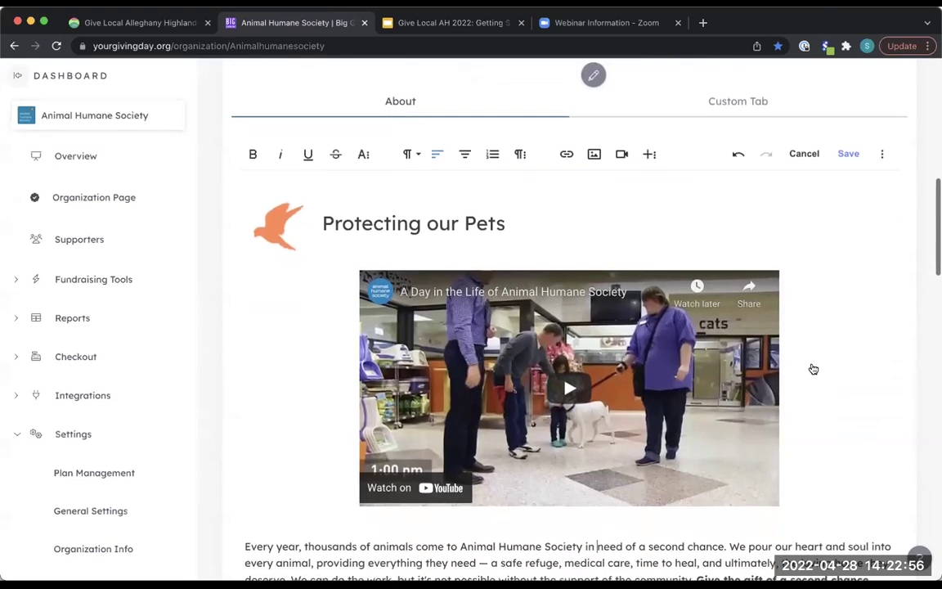
pyautogui.scroll(-3, 812, 368)
pyautogui.scroll(5, 812, 368)
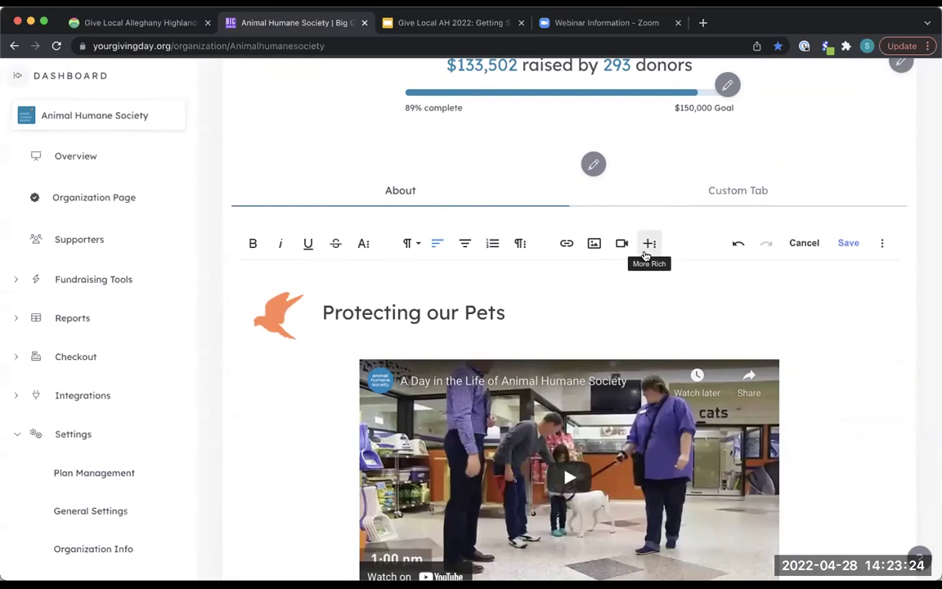
pyautogui.scroll(-7, 644, 255)
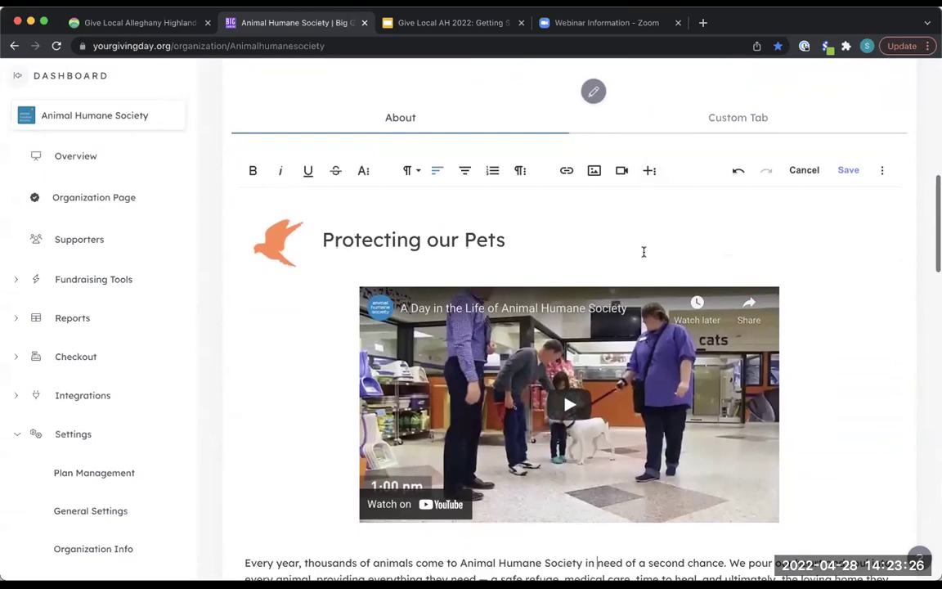
pyautogui.scroll(12, 644, 255)
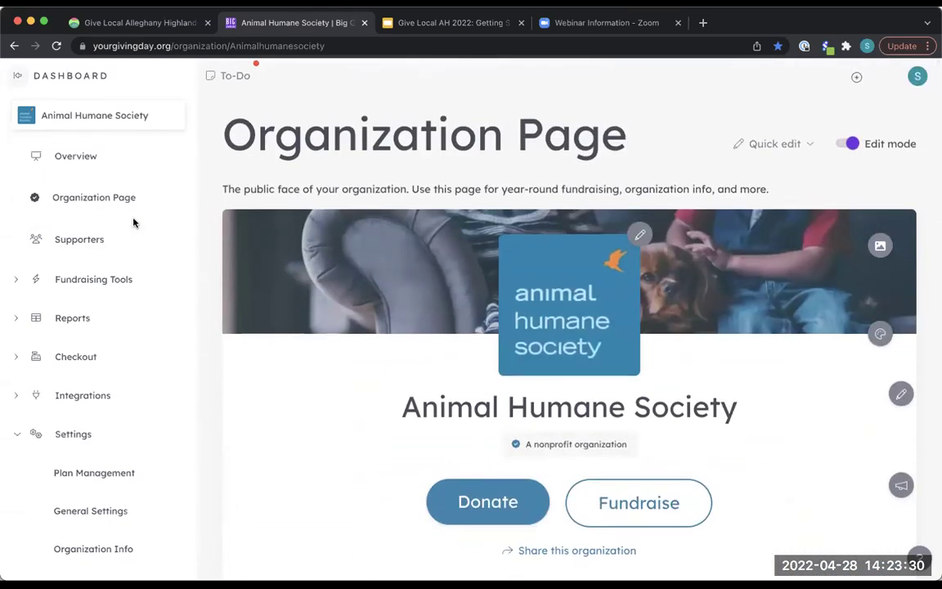
# Step: Open the donation form customization page from Checkout and bring its suggested donation amounts into view
pyautogui.click(86, 358)
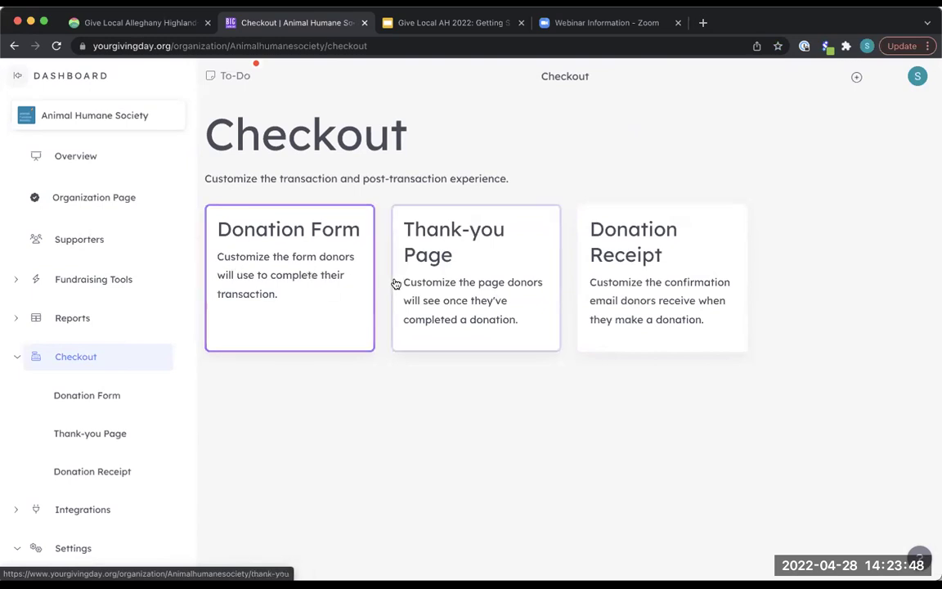
pyautogui.click(325, 257)
pyautogui.scroll(-1, 470, 260)
pyautogui.scroll(-1, 470, 260)
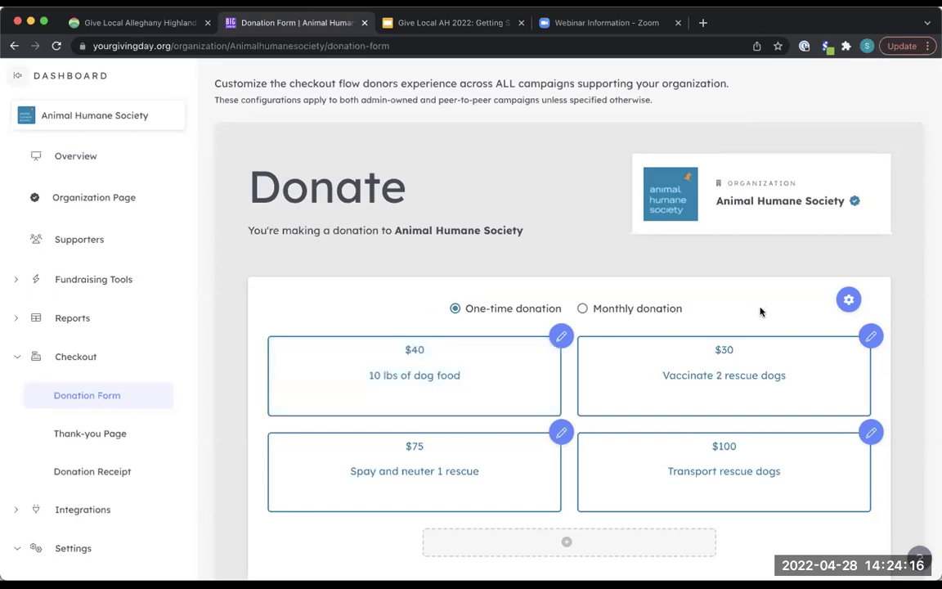
pyautogui.scroll(-1, 762, 315)
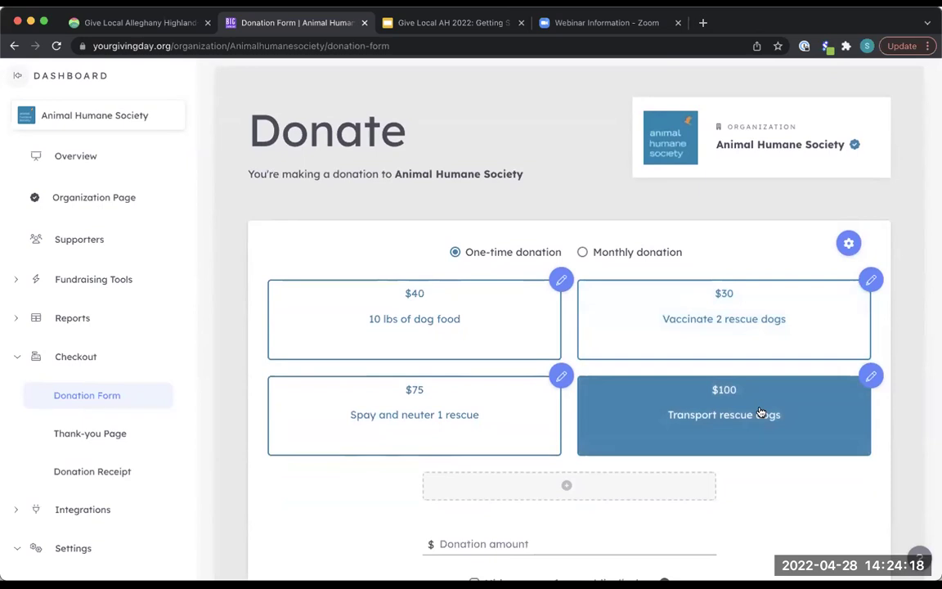
# Step: Inspect the default donation setting and the $75 suggested donation's edit fields, closing each without changes
pyautogui.click(847, 242)
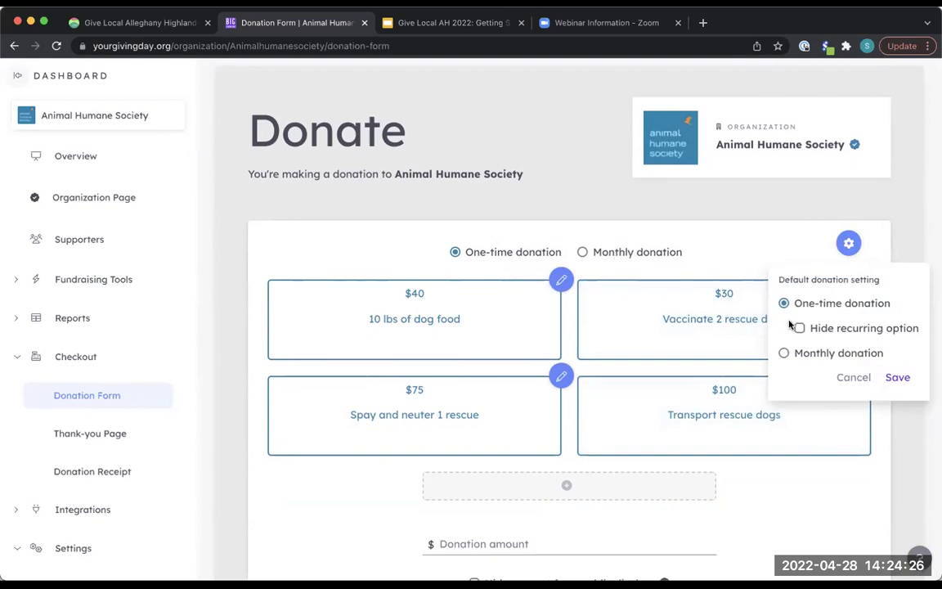
pyautogui.click(848, 243)
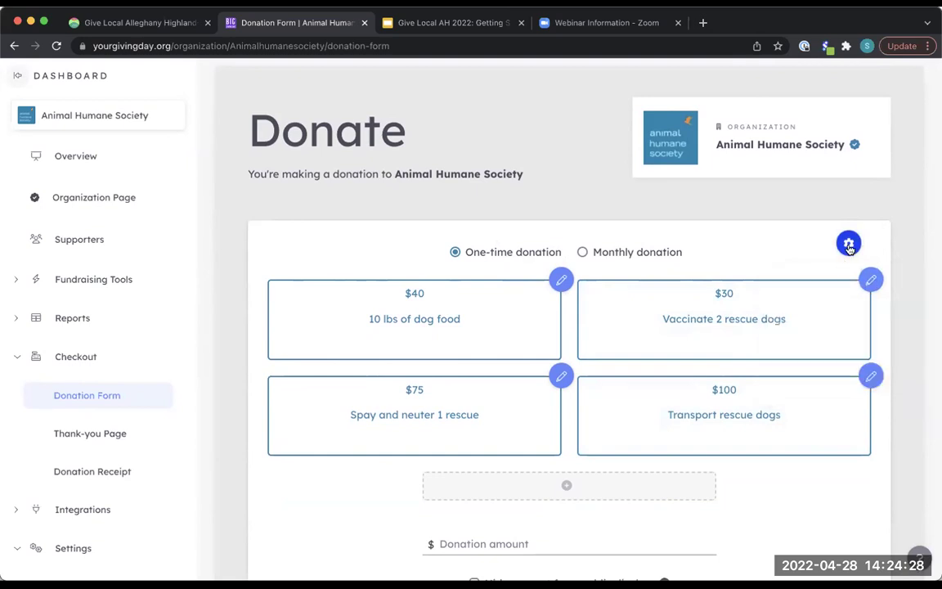
pyautogui.scroll(-2, 556, 311)
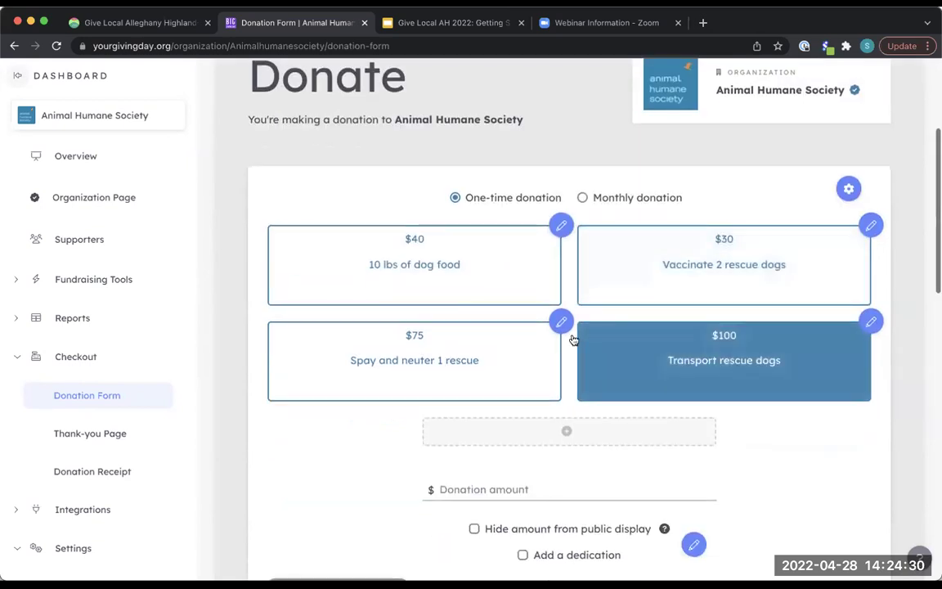
pyautogui.click(554, 322)
pyautogui.scroll(-2, 654, 360)
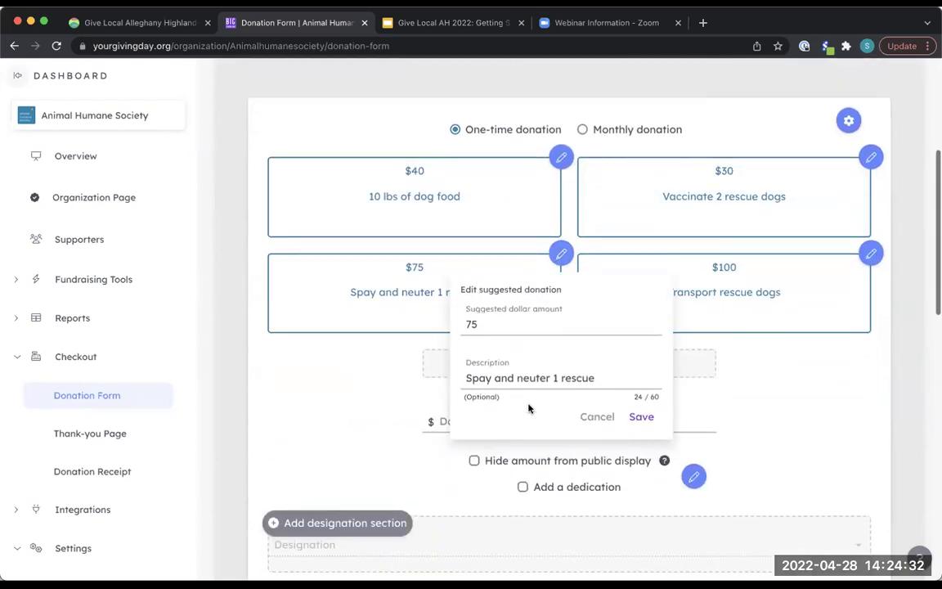
pyautogui.click(561, 254)
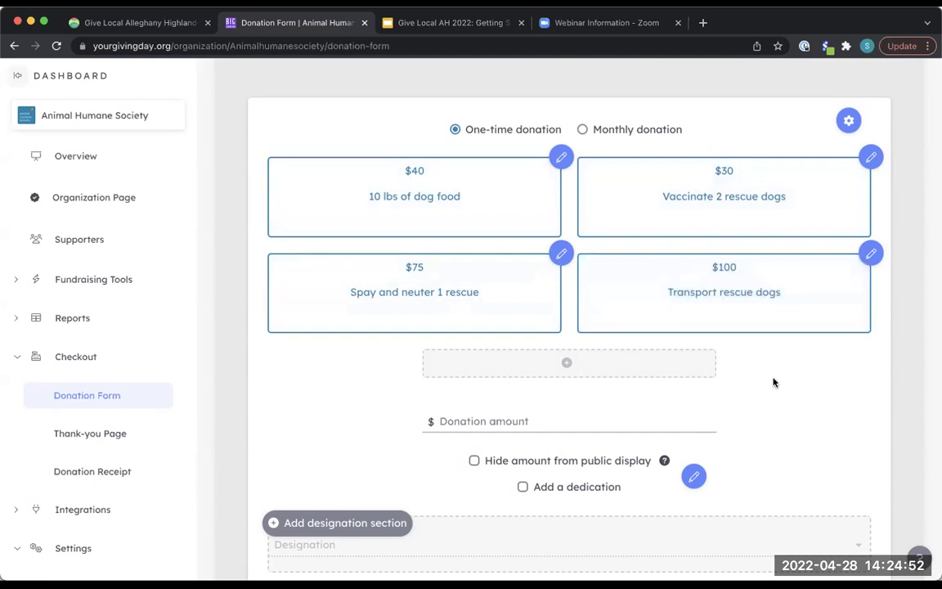
# Step: Review the donation form's designation, donor, payment and total sections, and return to the Checkout overview
pyautogui.scroll(-5, 773, 382)
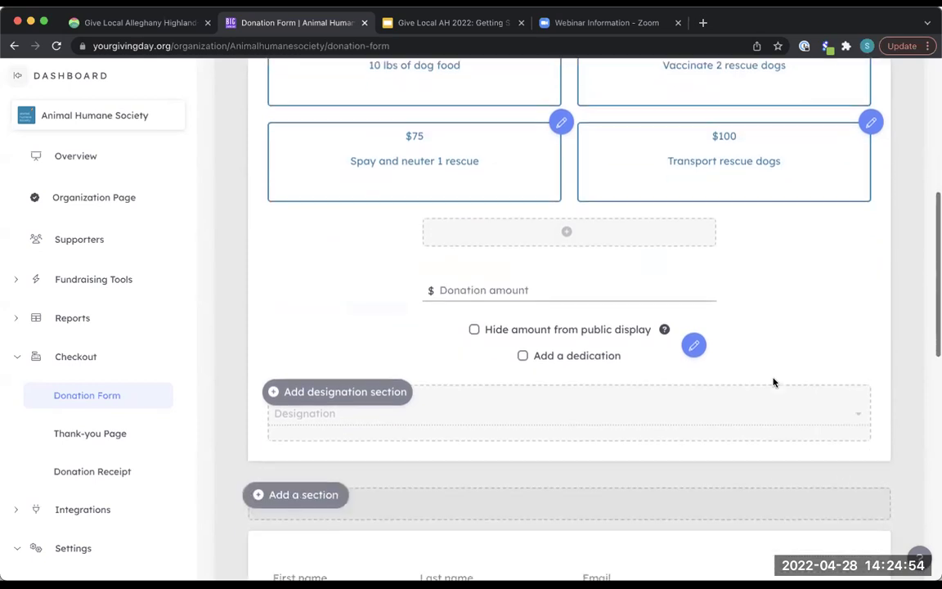
pyautogui.scroll(-6, 773, 382)
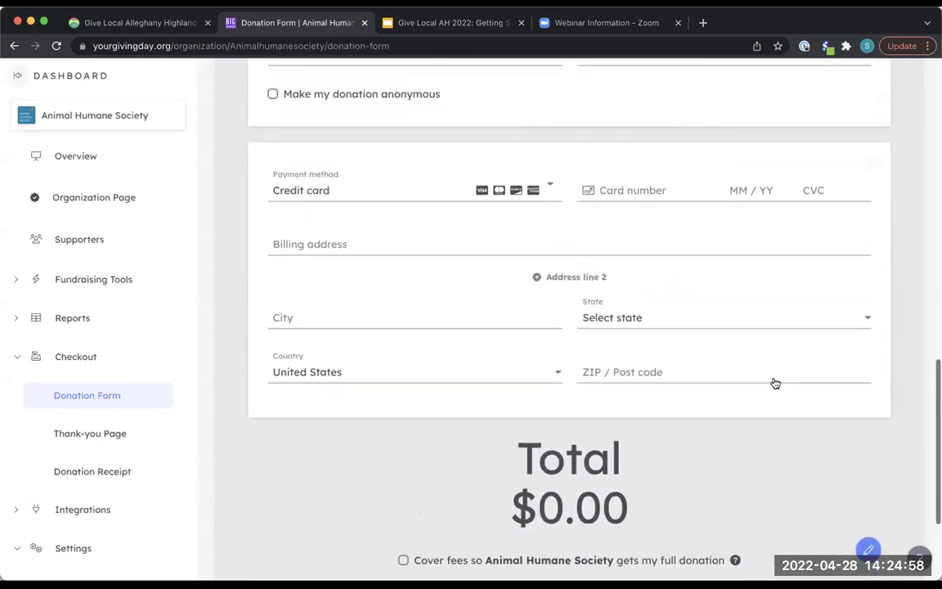
pyautogui.scroll(9, 773, 382)
pyautogui.scroll(6, 774, 382)
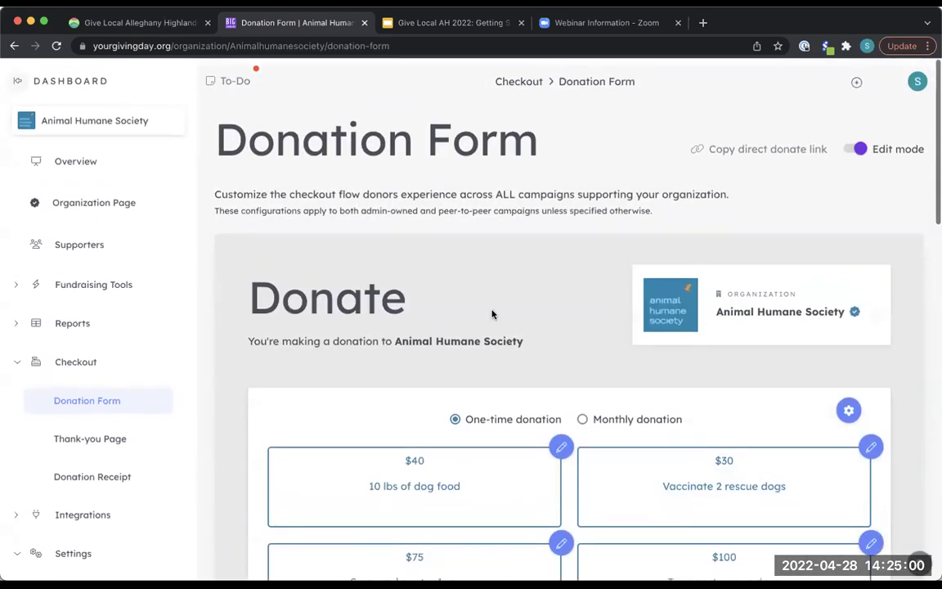
pyautogui.click(82, 357)
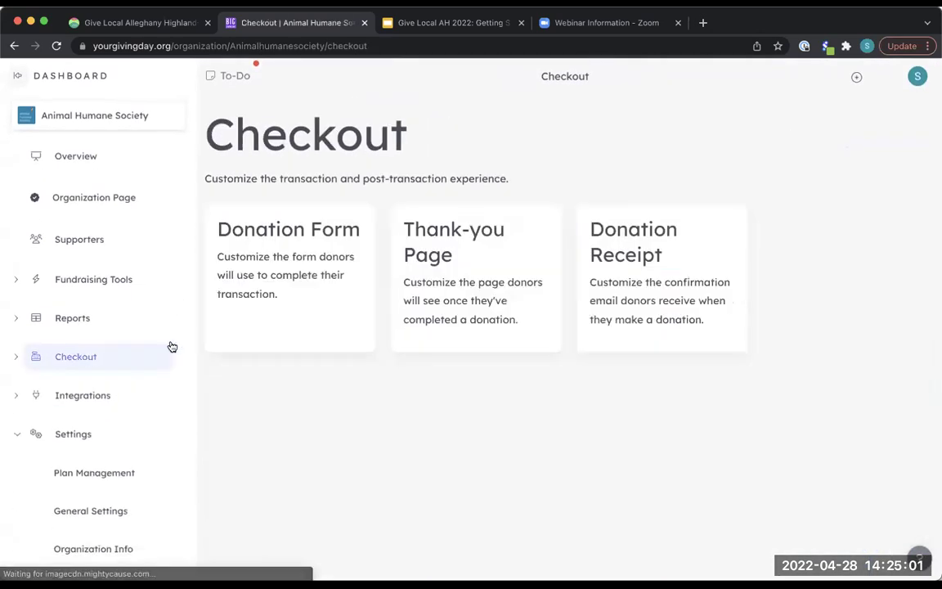
# Step: Open the Thank-you Page customization and review its heading, message editor, embedded video and Learn More button
pyautogui.click(487, 293)
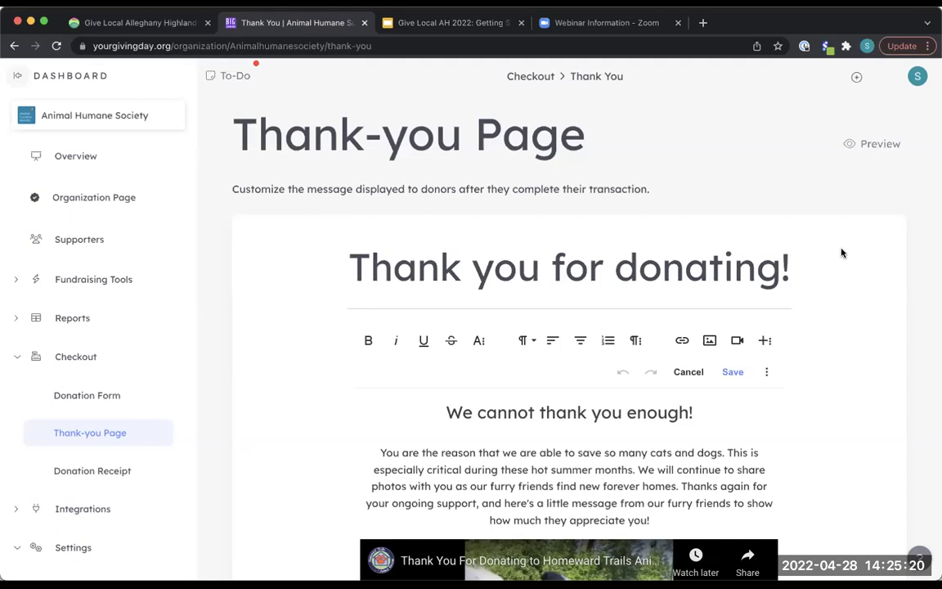
pyautogui.scroll(-5, 842, 253)
pyautogui.scroll(-4, 841, 252)
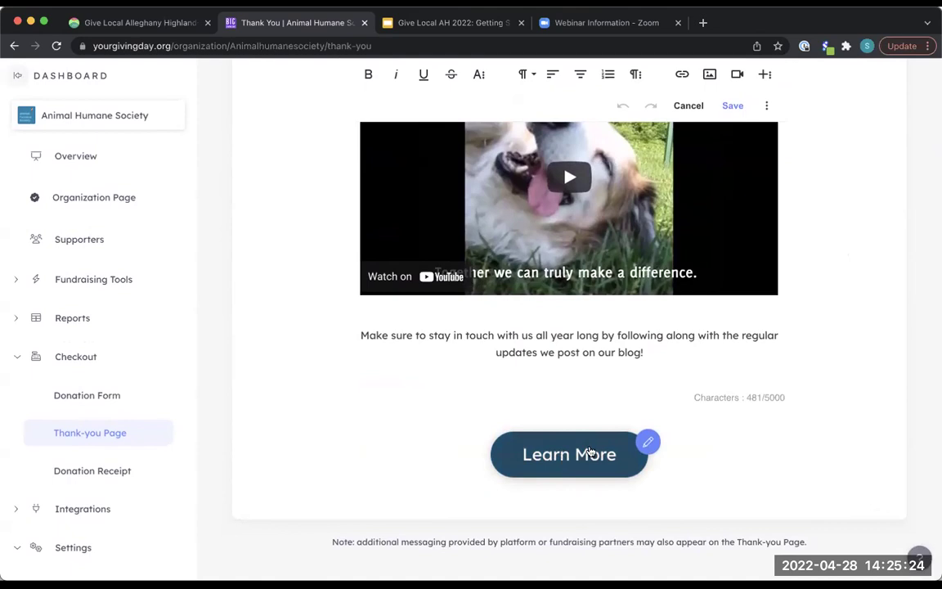
pyautogui.scroll(2, 789, 287)
pyautogui.scroll(6, 789, 287)
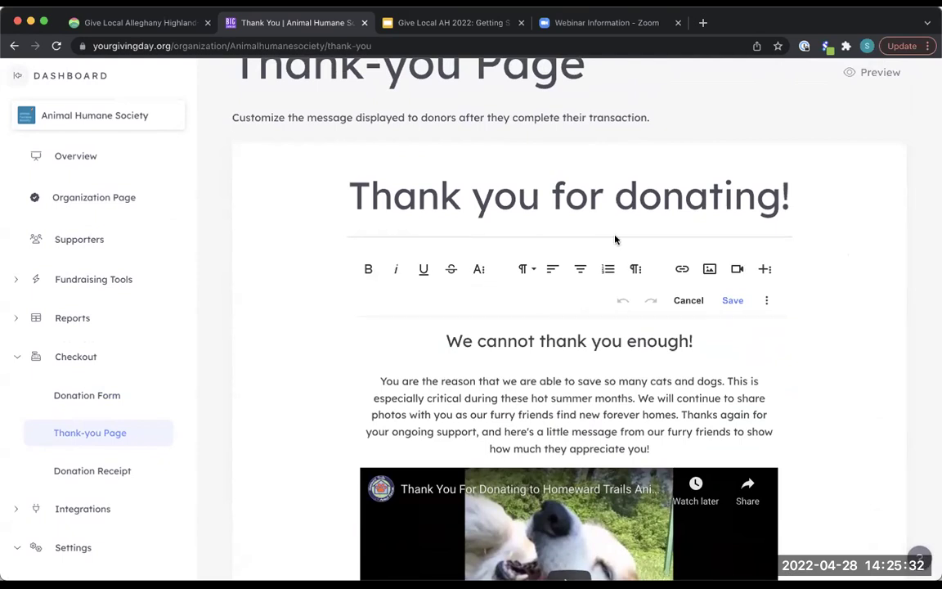
# Step: Open the Donation Receipt customization and examine the custom message alongside the receipt preview
pyautogui.click(92, 472)
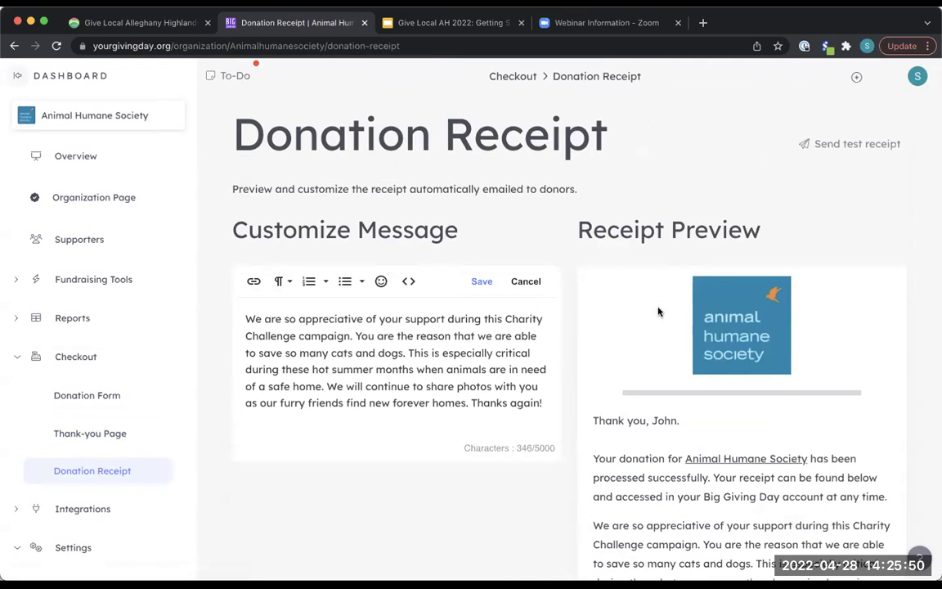
pyautogui.scroll(-2, 654, 327)
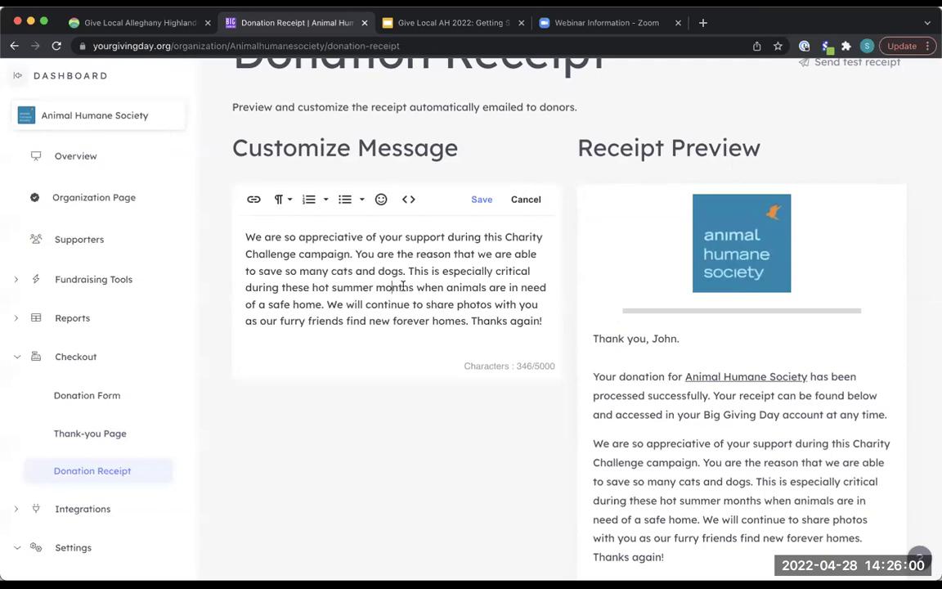
pyautogui.moveTo(402, 288); pyautogui.dragTo(353, 288)
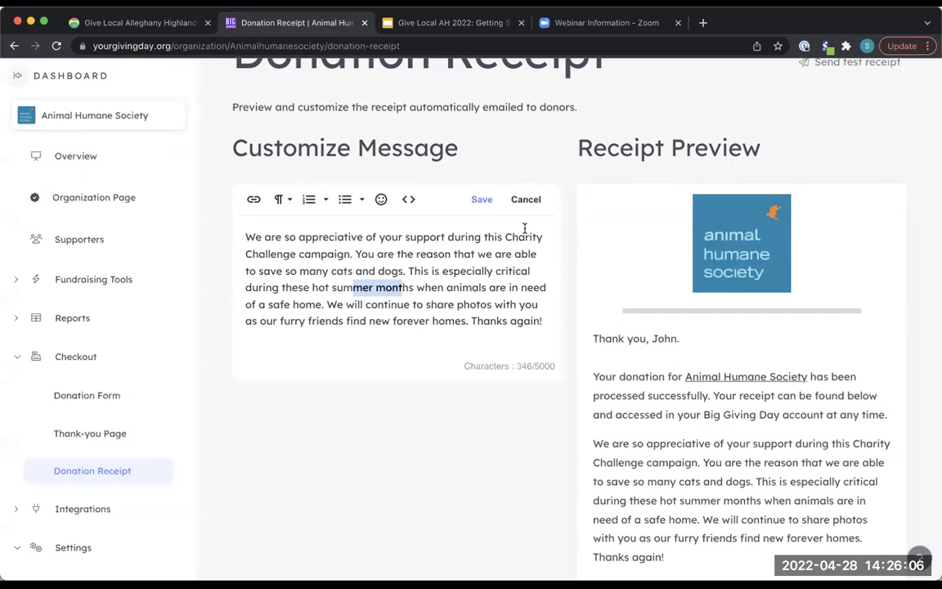
# Step: Leave the donation receipt and open the Reports overview to look over the available report types
pyautogui.click(66, 358)
pyautogui.click(78, 434)
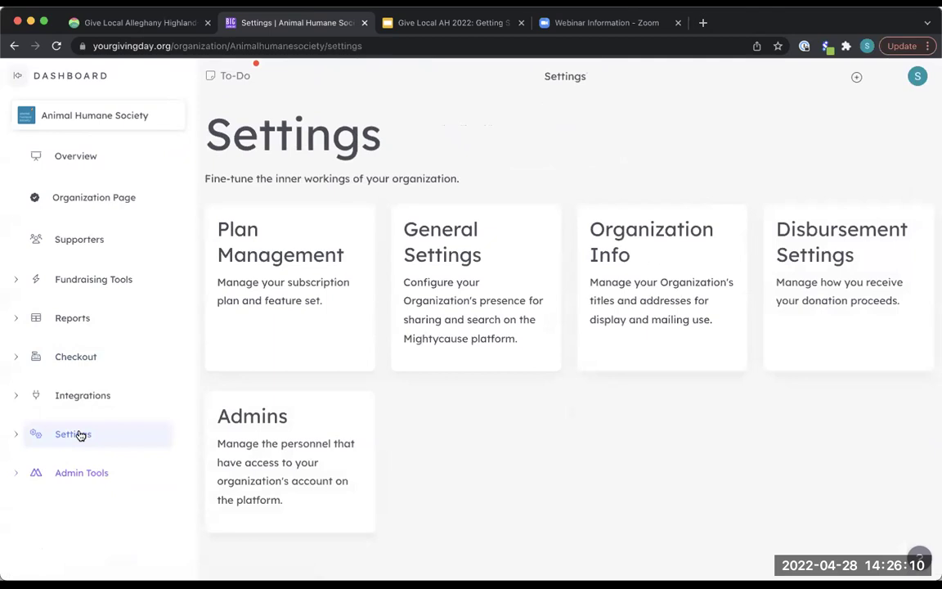
pyautogui.click(74, 318)
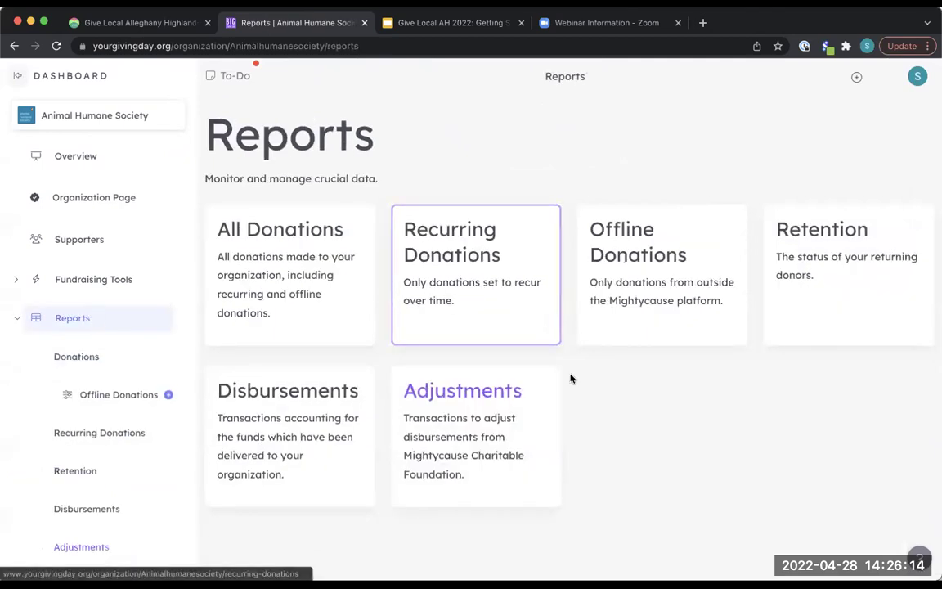
pyautogui.scroll(-1, 605, 401)
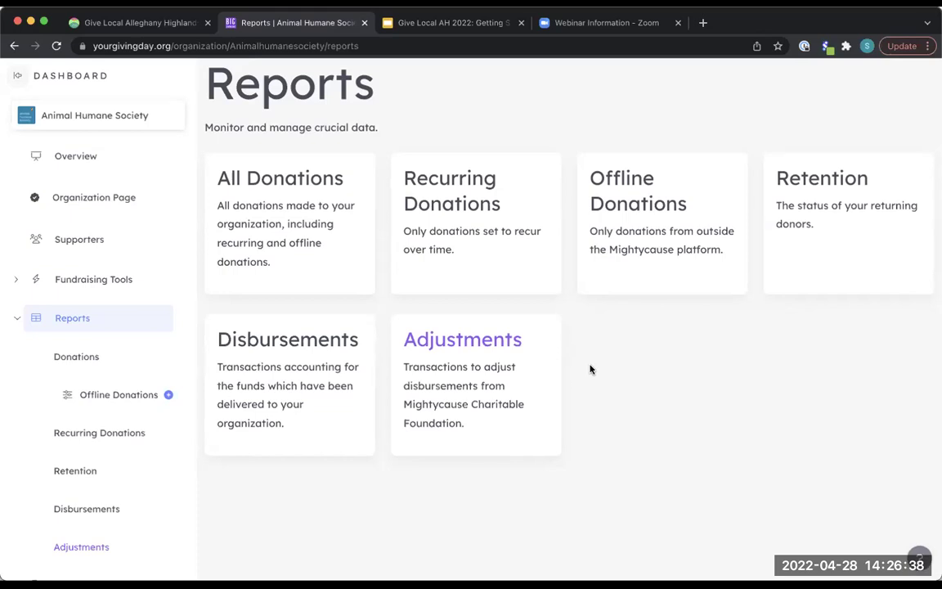
# Step: Open the All Donations report, filter it by giving event, and check the campaign name choices without picking one
pyautogui.click(332, 199)
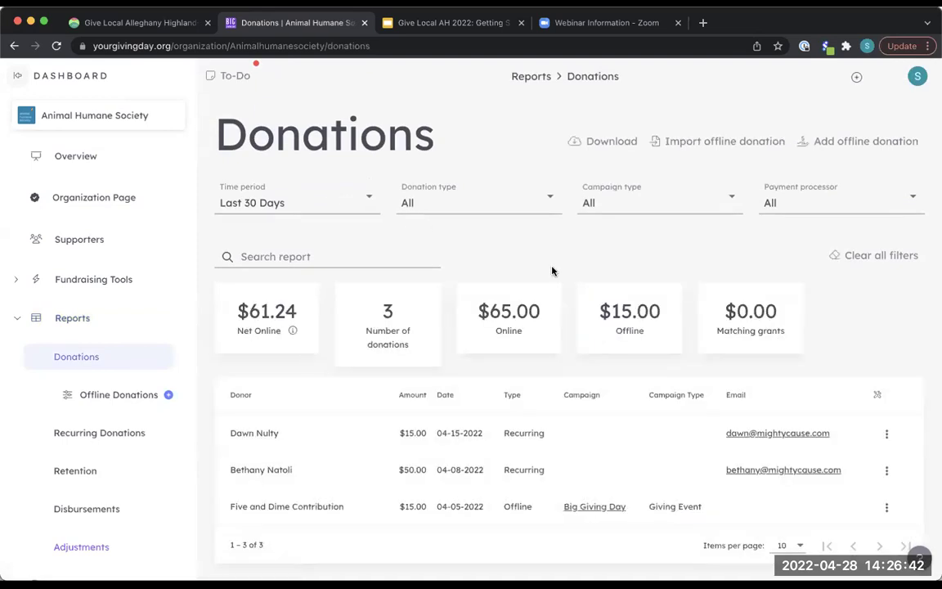
pyautogui.scroll(-1, 554, 270)
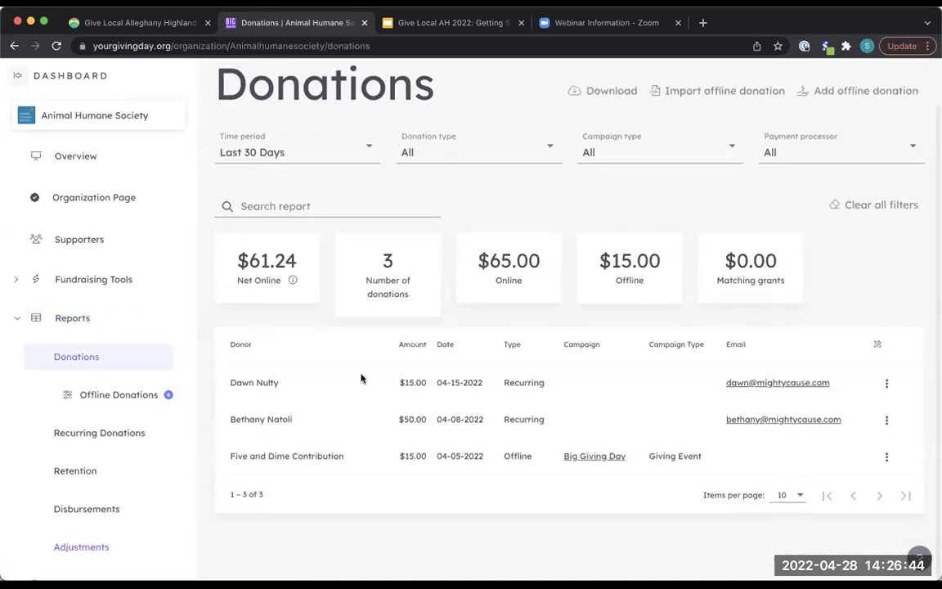
pyautogui.click(647, 155)
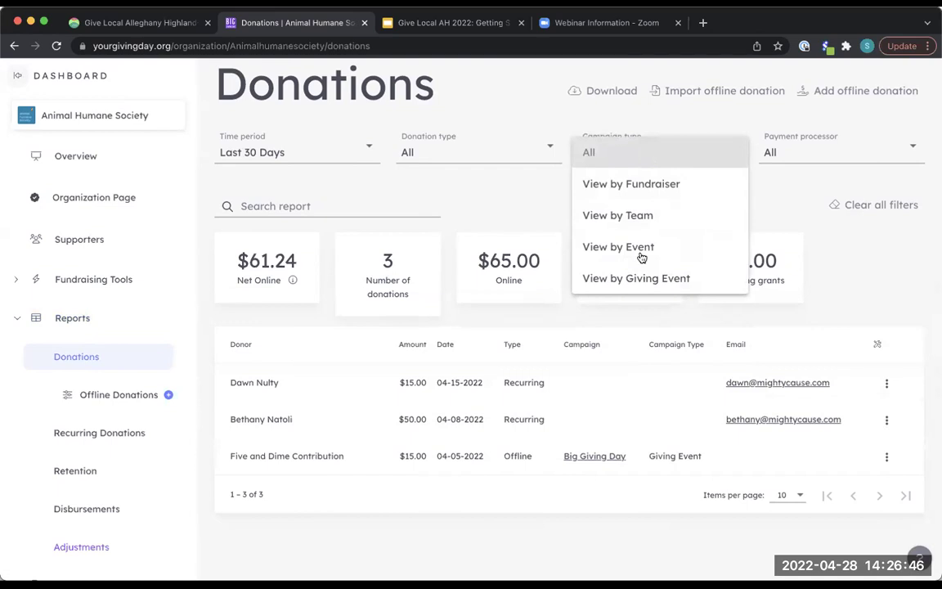
pyautogui.click(639, 279)
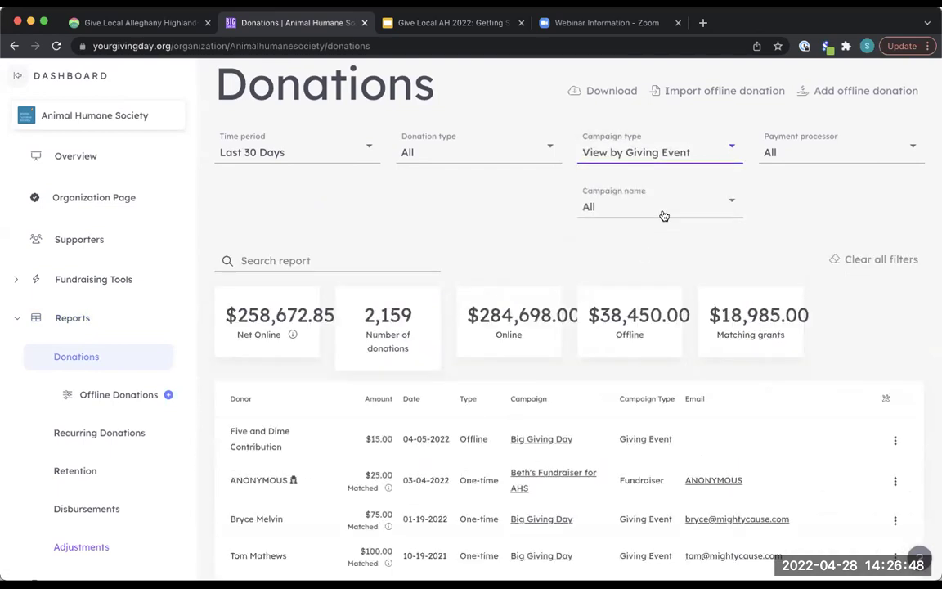
pyautogui.click(659, 211)
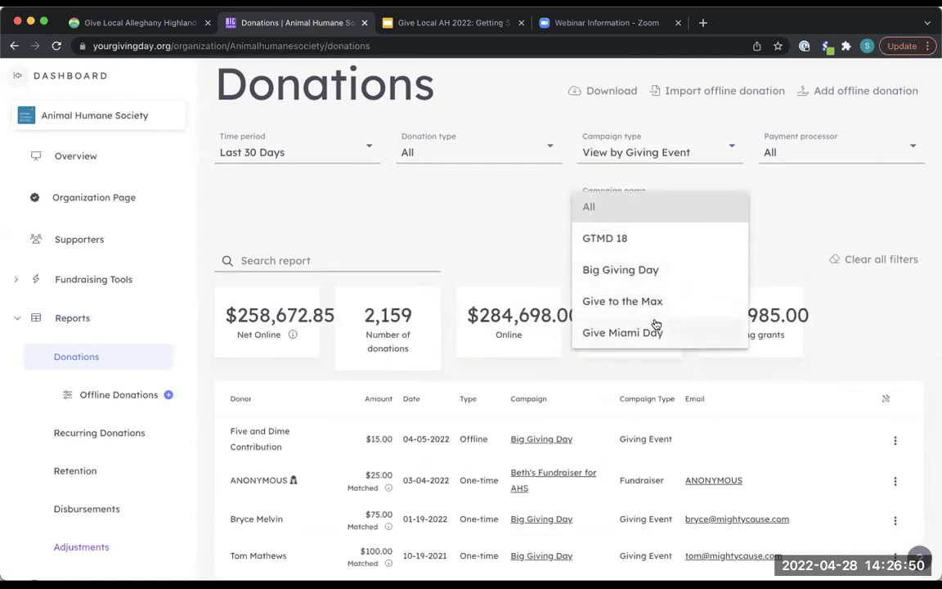
pyautogui.click(470, 185)
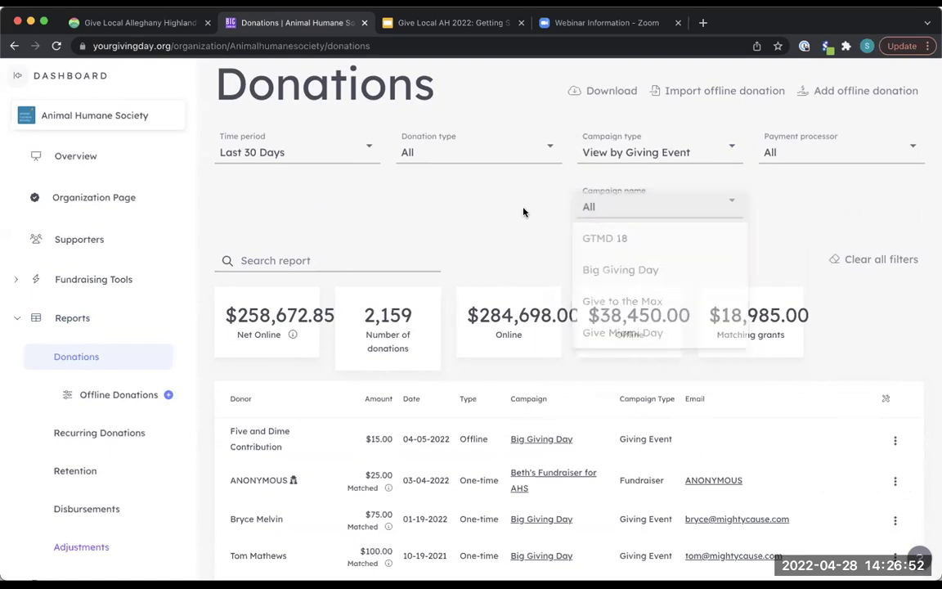
# Step: Check the donations report's time period options and reset the campaign type filter to All
pyautogui.click(264, 154)
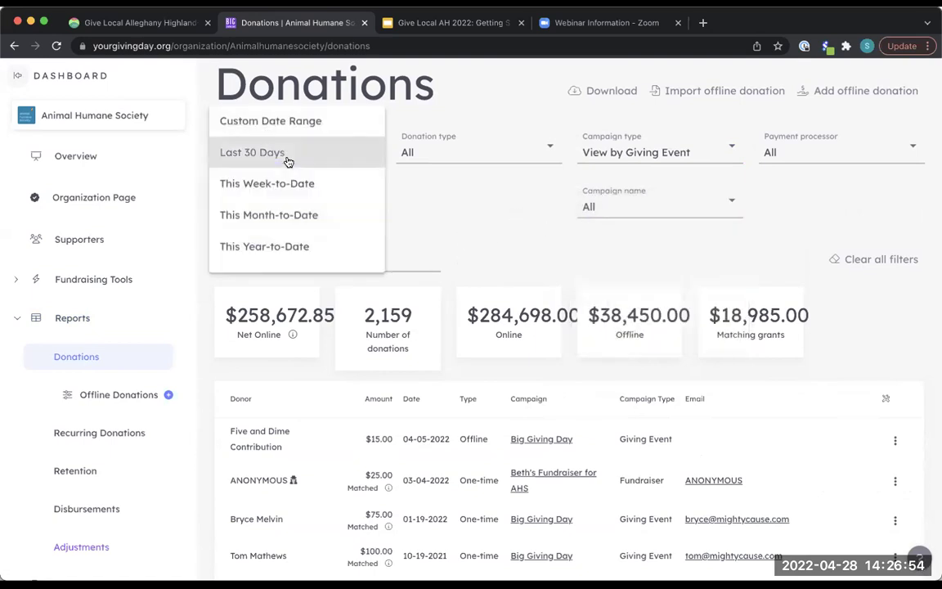
pyautogui.click(659, 152)
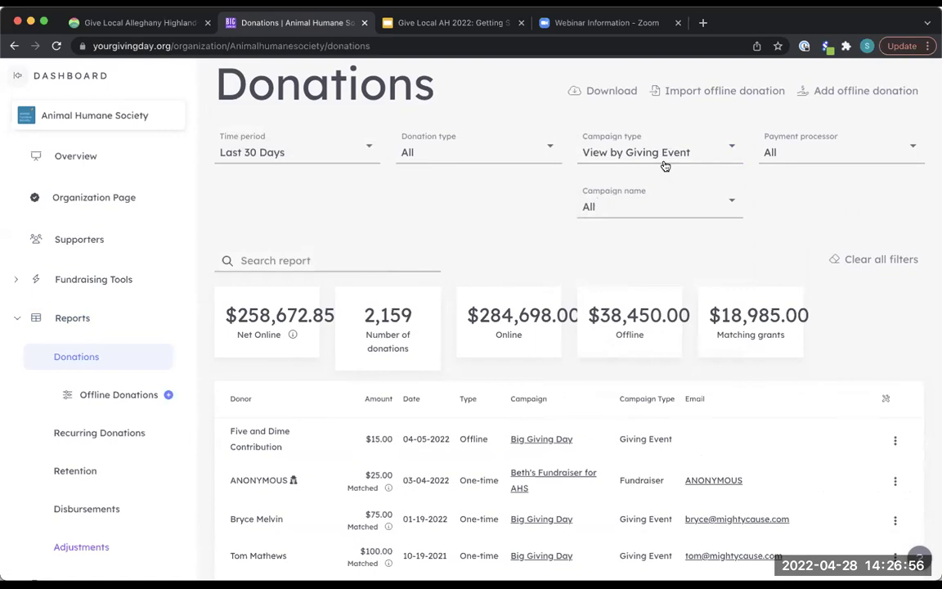
pyautogui.click(662, 159)
pyautogui.click(654, 162)
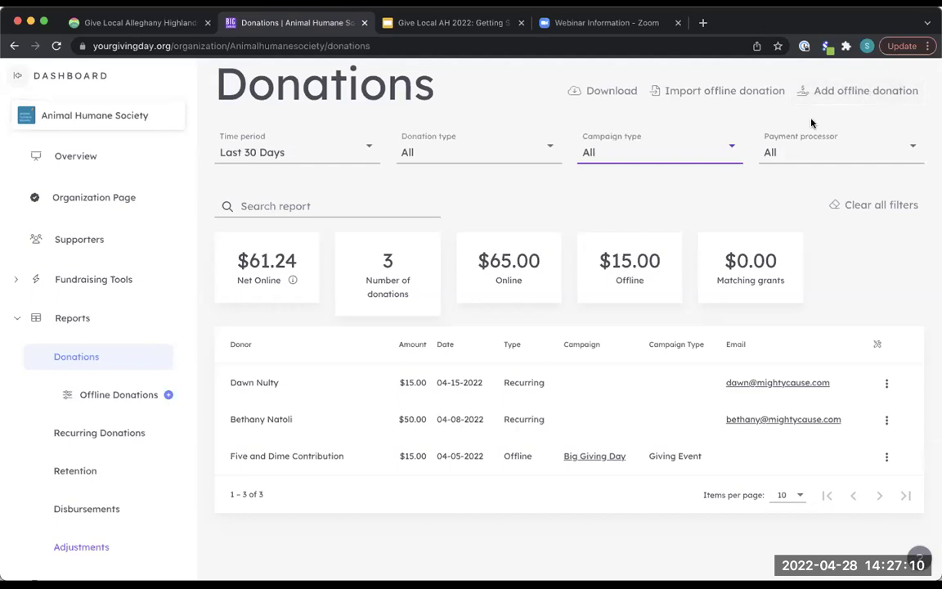
# Step: View the Disbursements report and return to the Reports overview
pyautogui.click(57, 323)
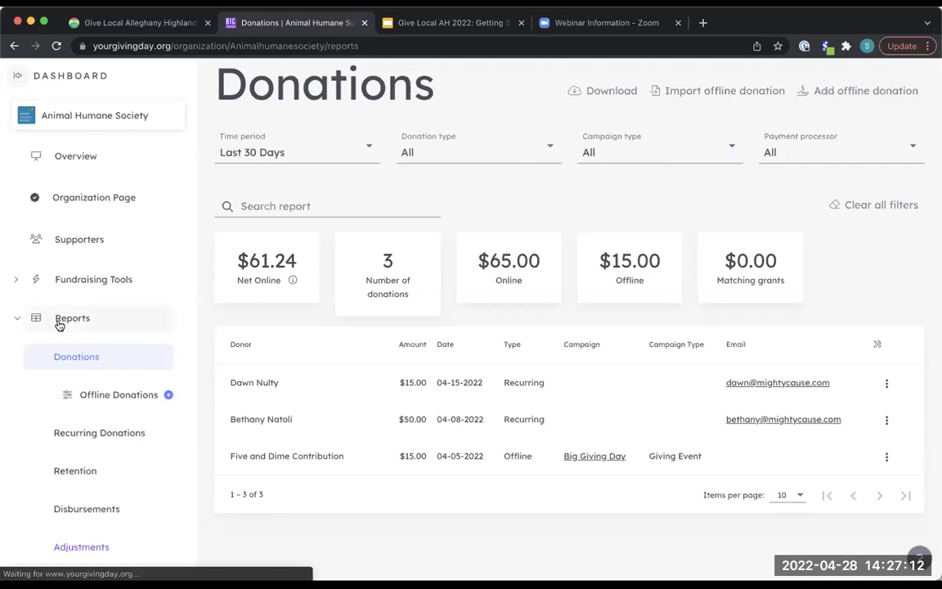
pyautogui.click(314, 407)
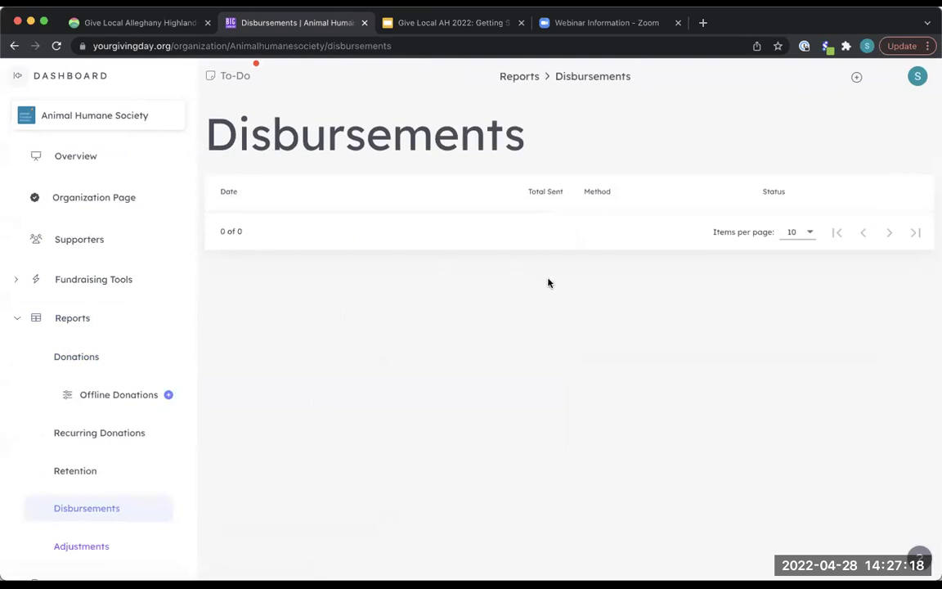
pyautogui.click(79, 319)
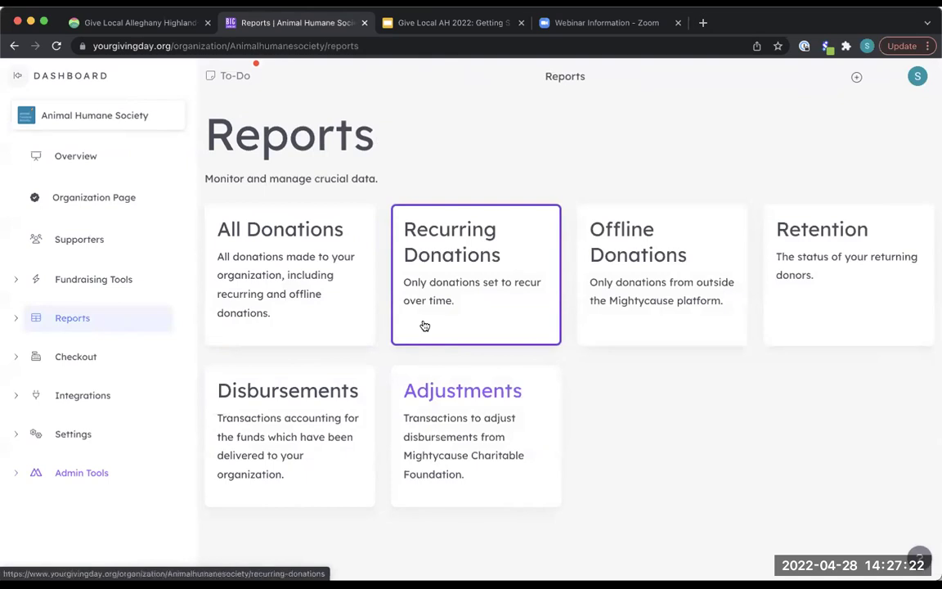
# Step: Open the Retention report, check its donor status filter options, and return to the Reports overview
pyautogui.click(845, 288)
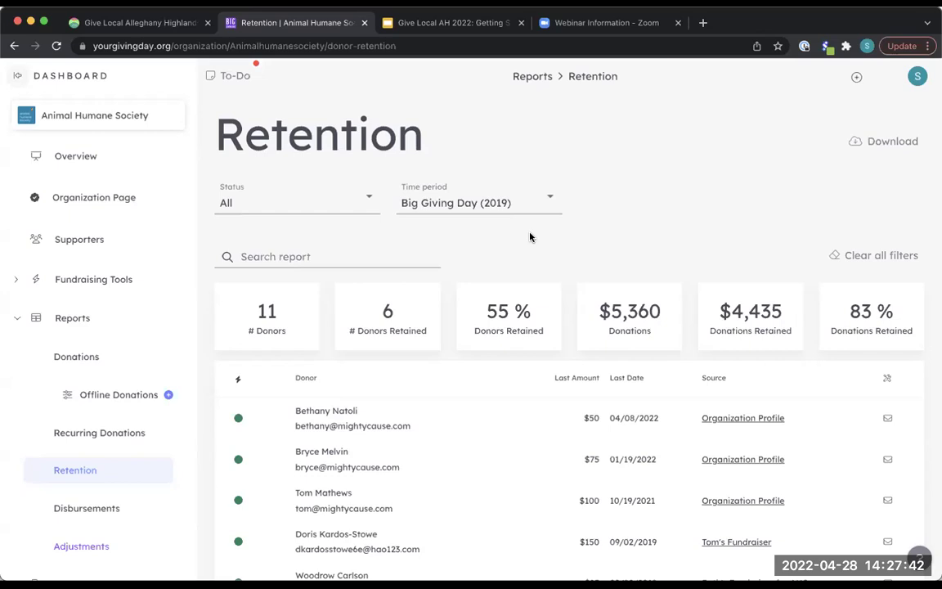
pyautogui.click(359, 206)
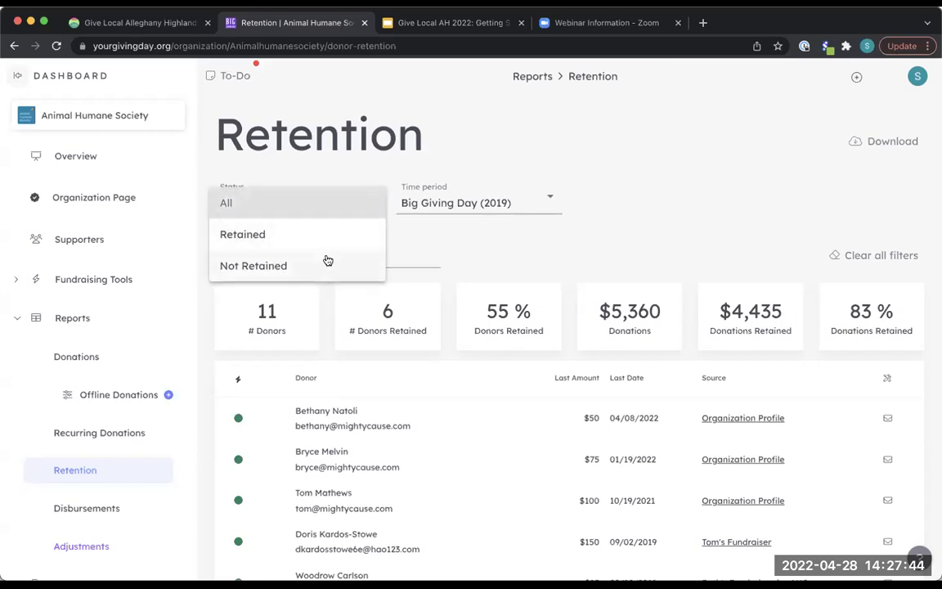
pyautogui.click(694, 203)
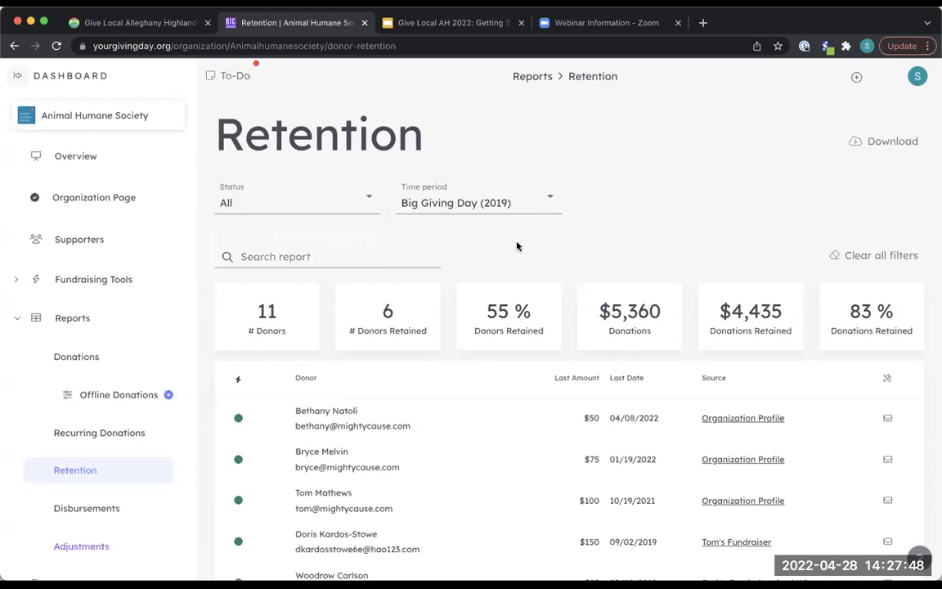
pyautogui.click(65, 315)
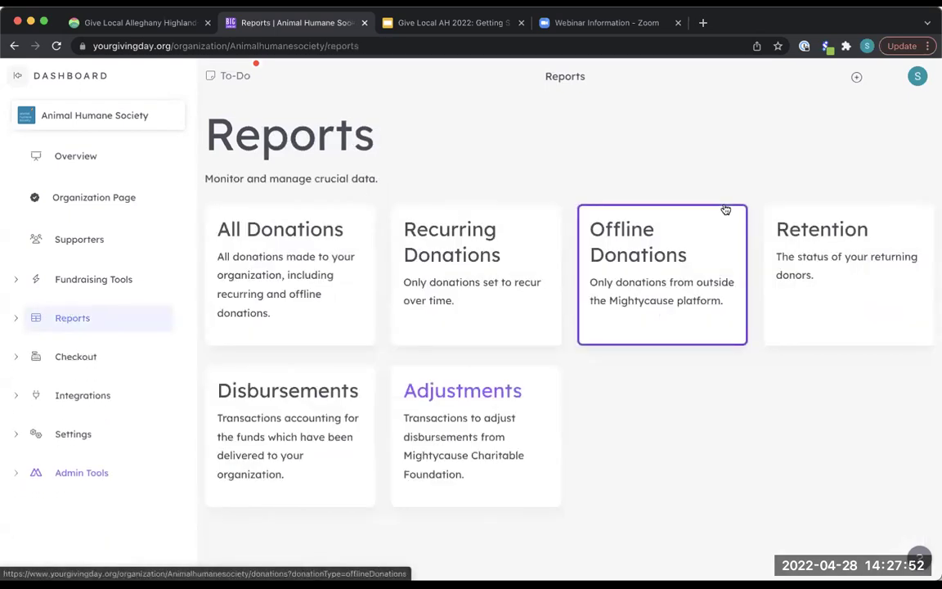
# Step: Open the Offline Donations report, inspect the form for adding an offline donation, close it unfilled, and return to the Reports overview
pyautogui.click(703, 247)
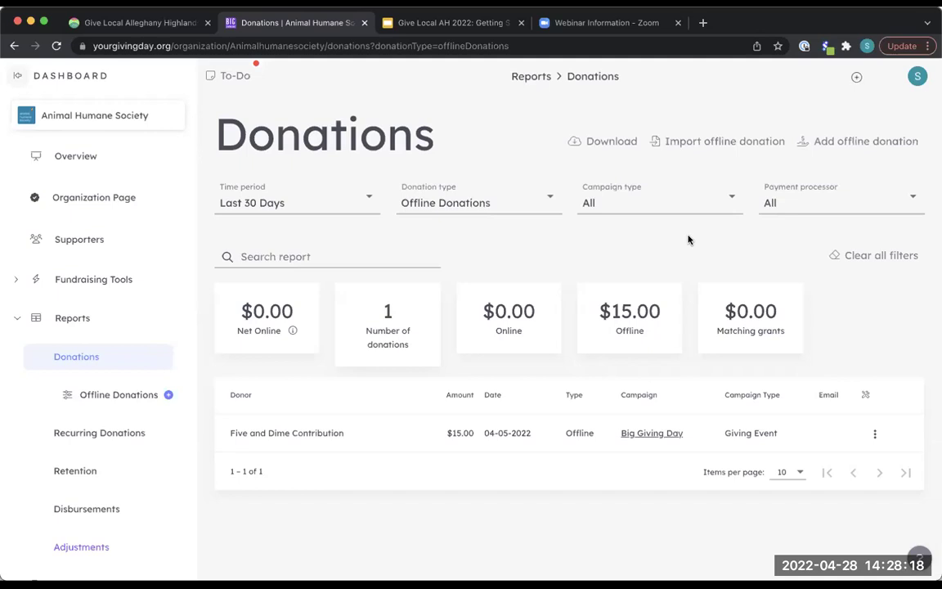
pyautogui.click(851, 142)
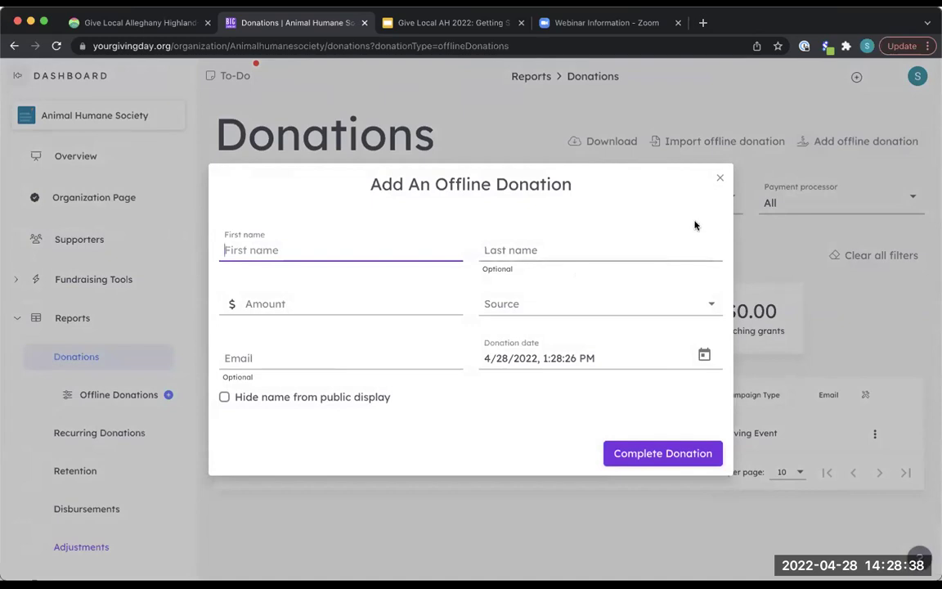
pyautogui.click(776, 99)
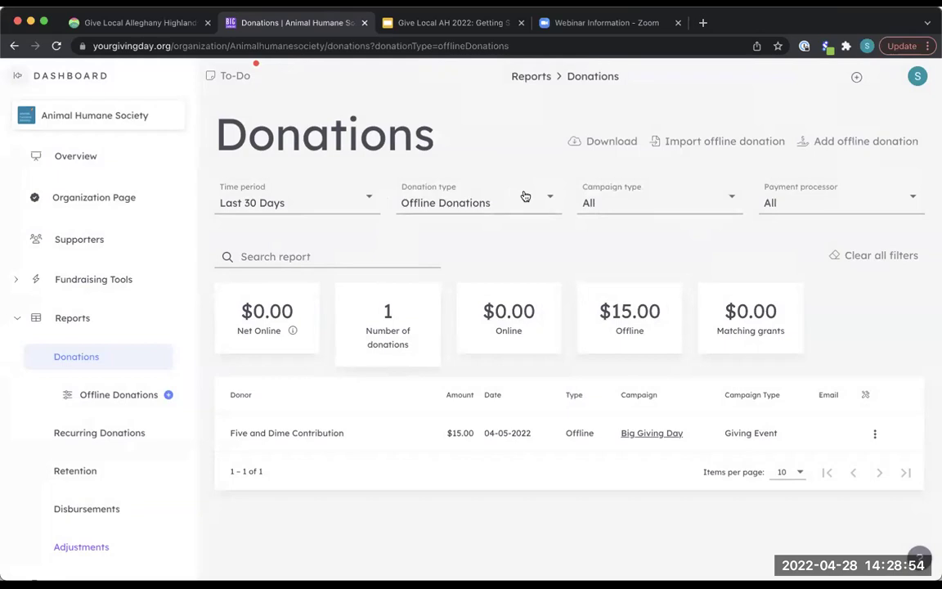
pyautogui.click(82, 317)
pyautogui.scroll(-1, 117, 333)
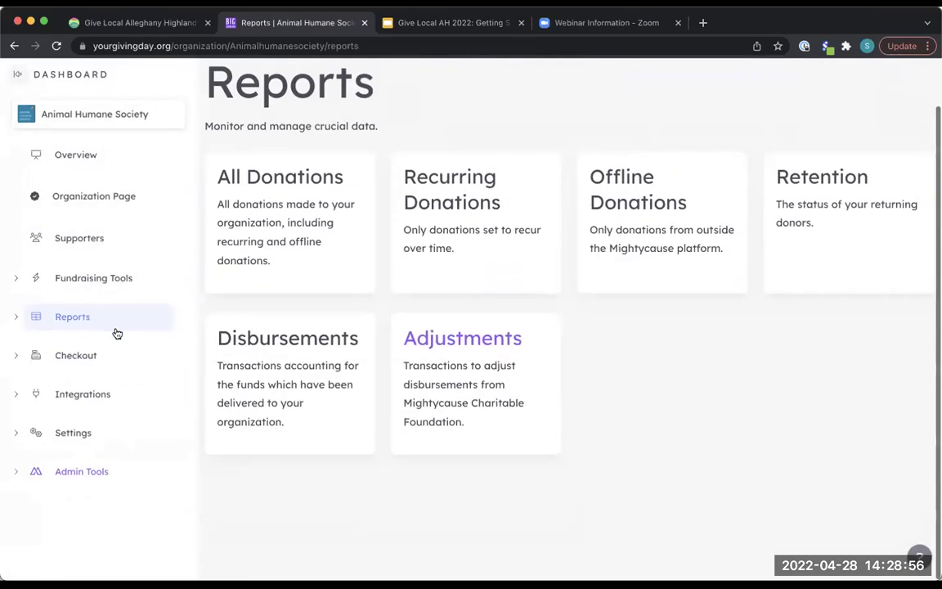
# Step: Open Matching Grants from the Fundraising Tools overview and look over the Match Manager's live and upcoming matches sections
pyautogui.click(106, 282)
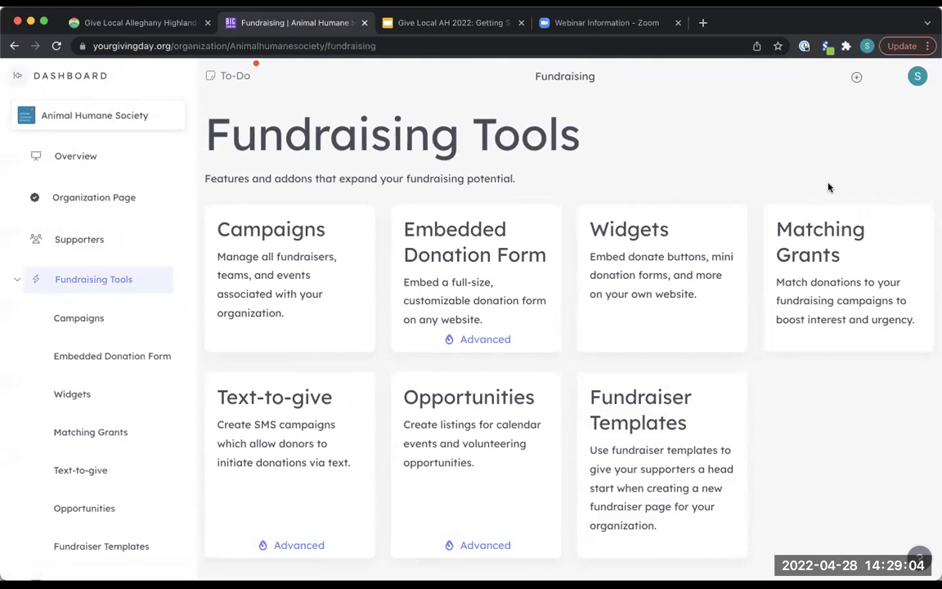
pyautogui.scroll(-1, 746, 155)
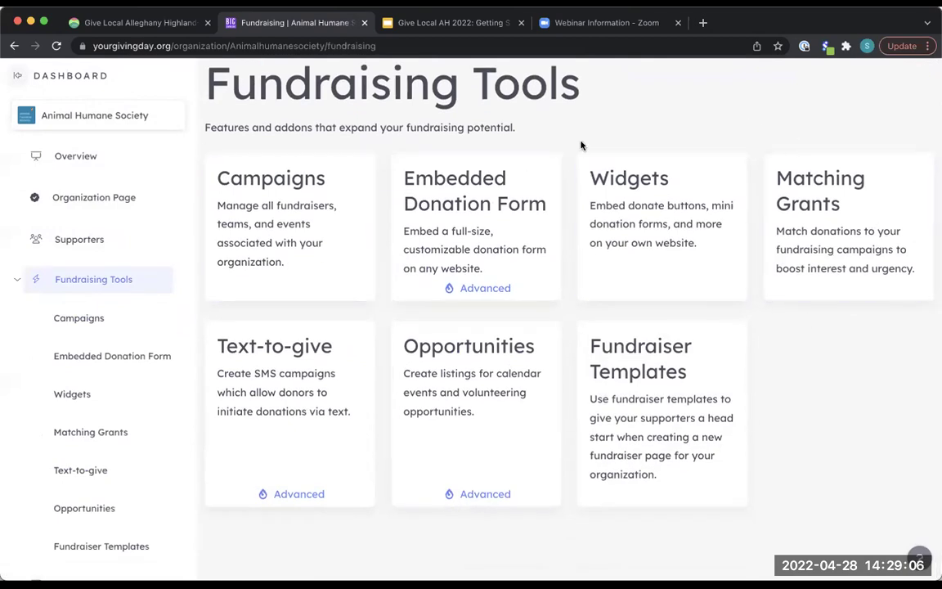
pyautogui.click(842, 251)
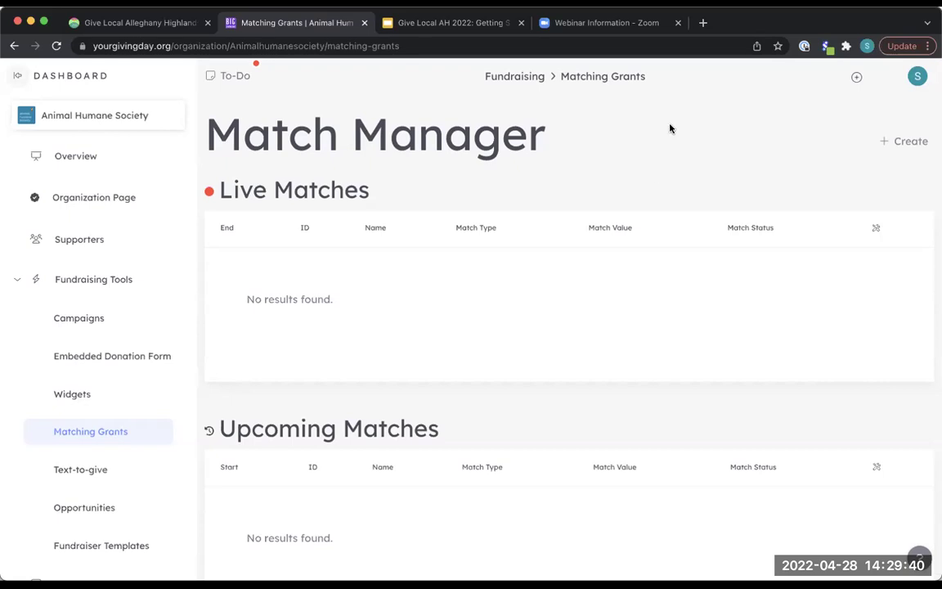
pyautogui.scroll(-1, 629, 177)
pyautogui.scroll(-3, 360, 353)
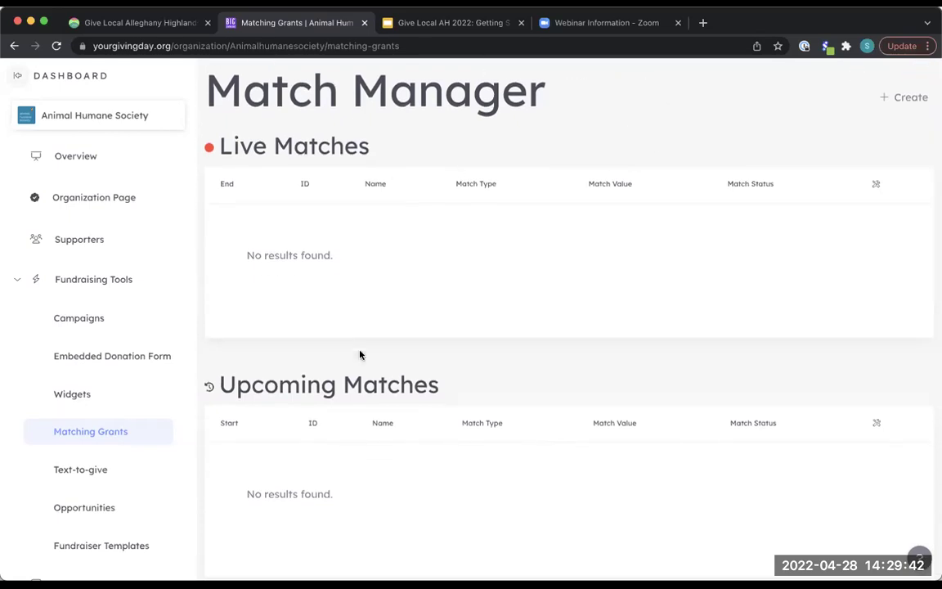
pyautogui.scroll(4, 360, 353)
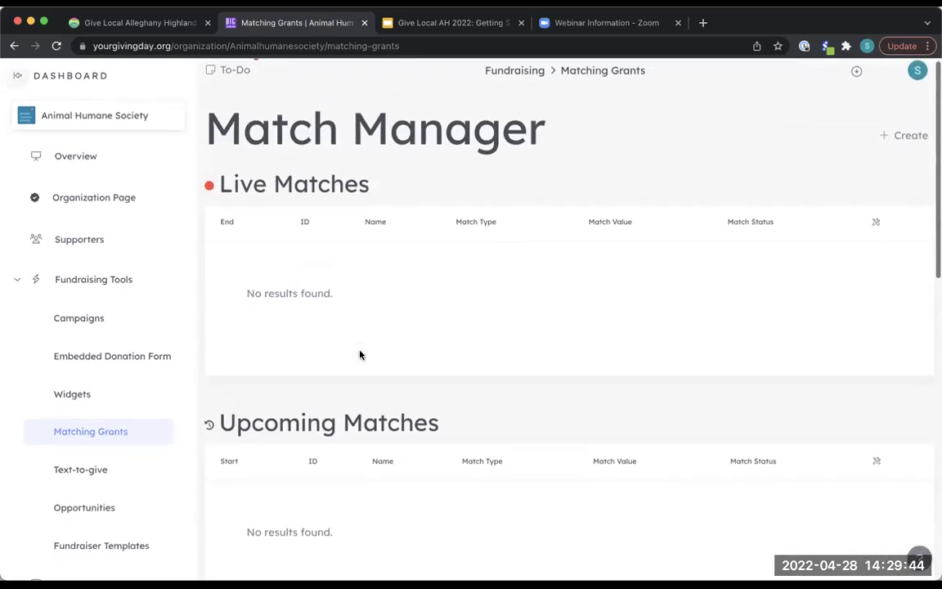
pyautogui.scroll(-1, 273, 275)
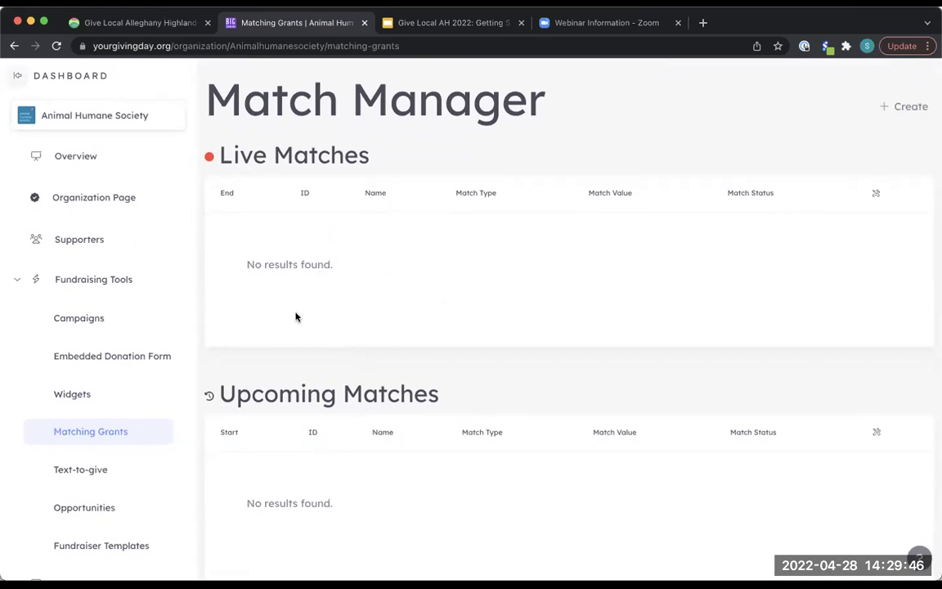
# Step: Review the past matches listed in the Match Manager, including their match types, values and statuses
pyautogui.scroll(-3, 294, 316)
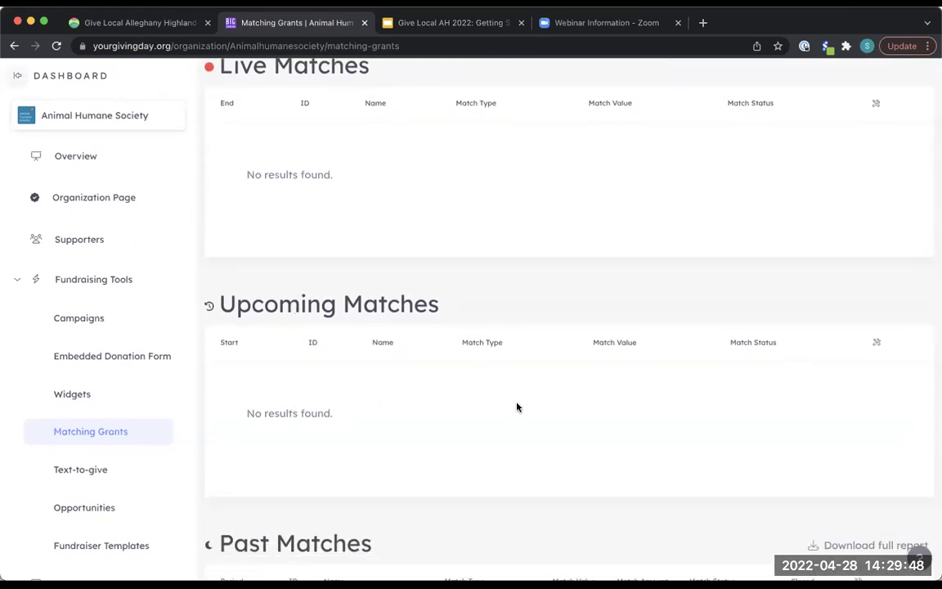
pyautogui.scroll(-5, 491, 392)
pyautogui.scroll(-5, 374, 353)
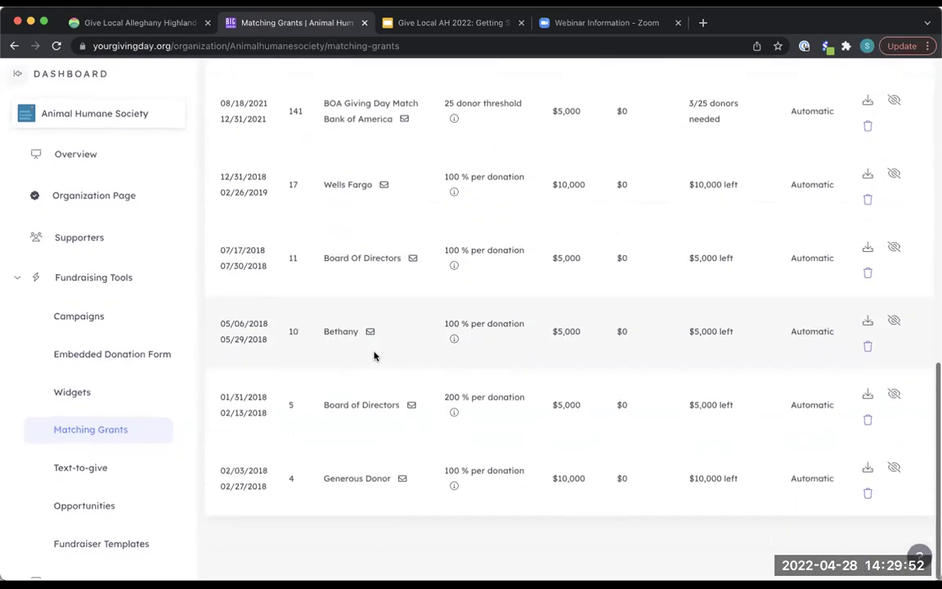
pyautogui.scroll(10, 374, 355)
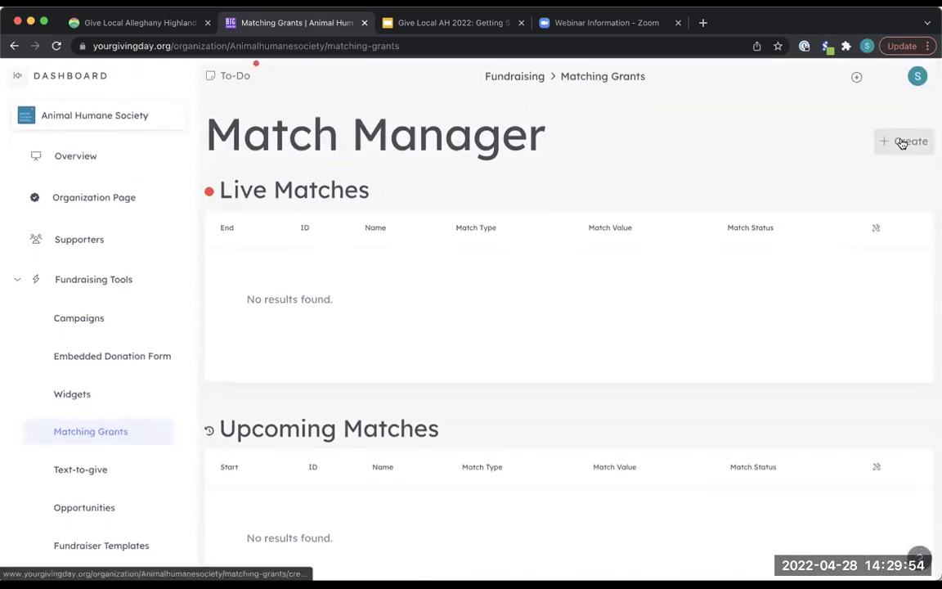
# Step: Open the form for creating a new match, examine its fields without filling them, and return to the Fundraising Tools overview
pyautogui.click(901, 143)
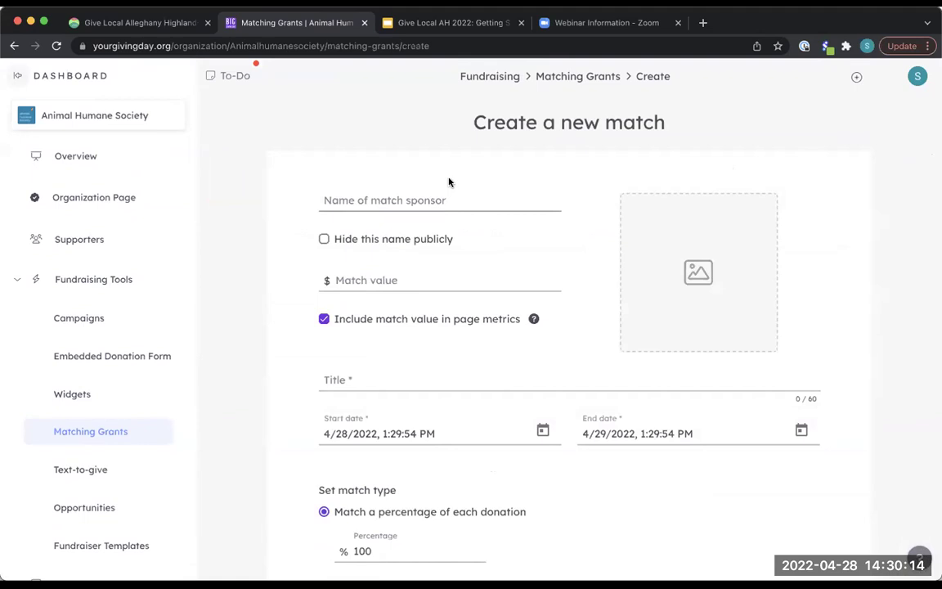
pyautogui.scroll(-3, 463, 231)
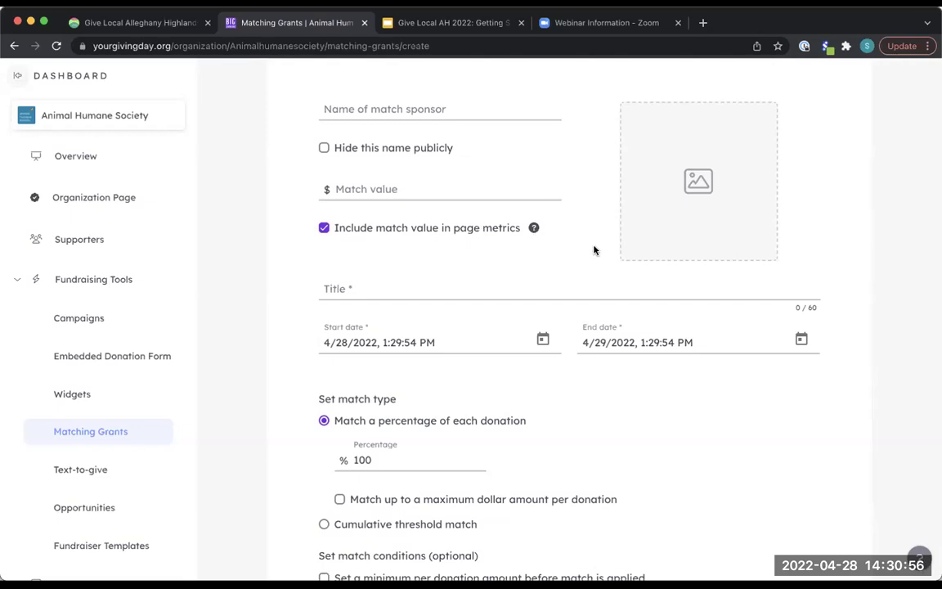
pyautogui.scroll(2, 593, 247)
pyautogui.scroll(-4, 595, 251)
pyautogui.scroll(5, 594, 250)
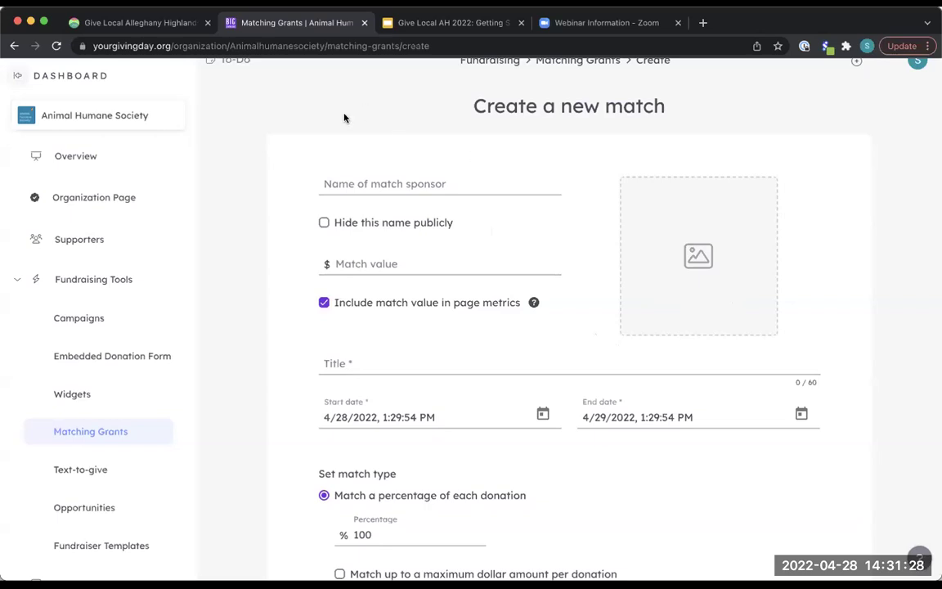
pyautogui.click(66, 288)
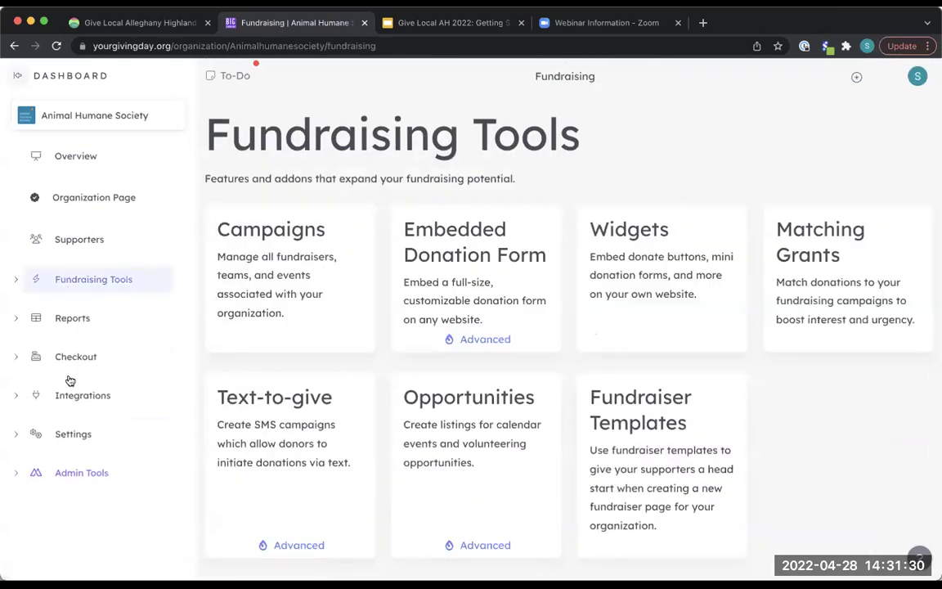
# Step: Open General Settings from the Settings overview and examine the options from Domain Masking through Alternate Search Names and Search Tags
pyautogui.click(82, 434)
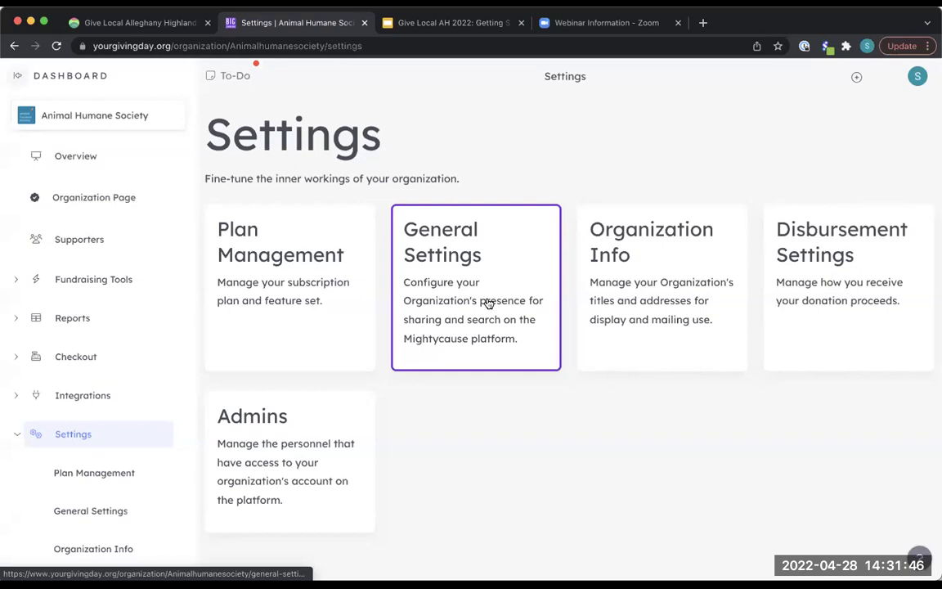
pyautogui.click(465, 263)
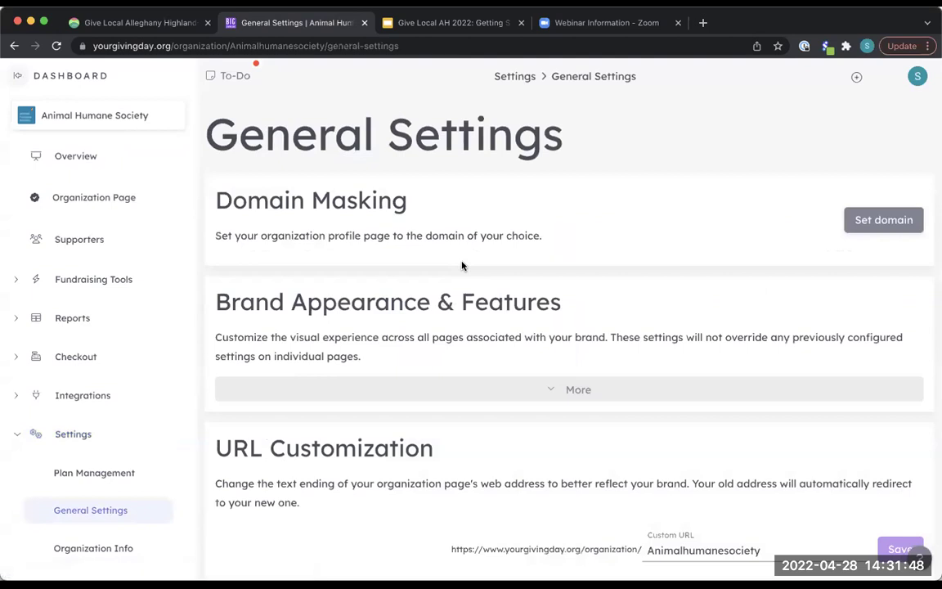
pyautogui.scroll(-2, 705, 226)
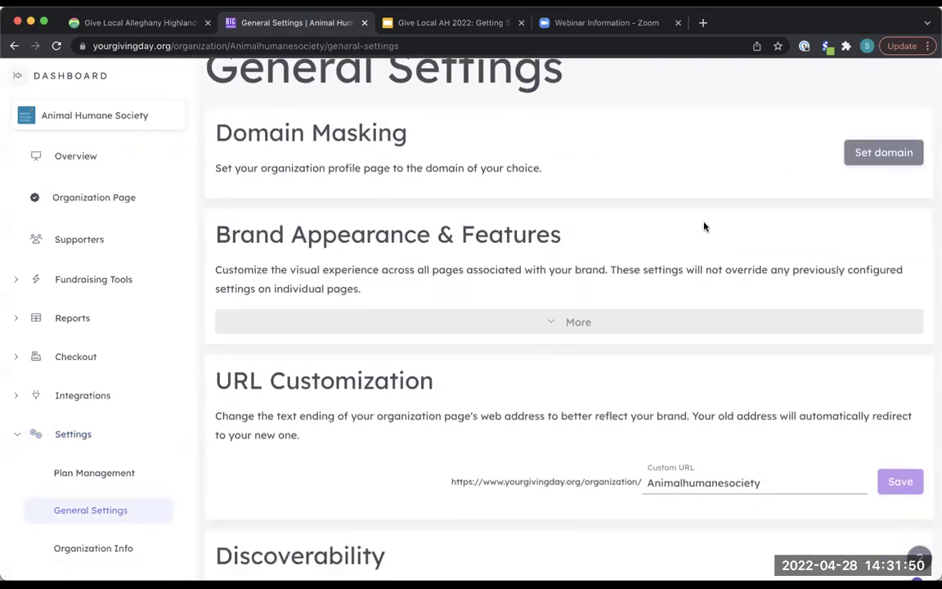
pyautogui.scroll(-2, 705, 226)
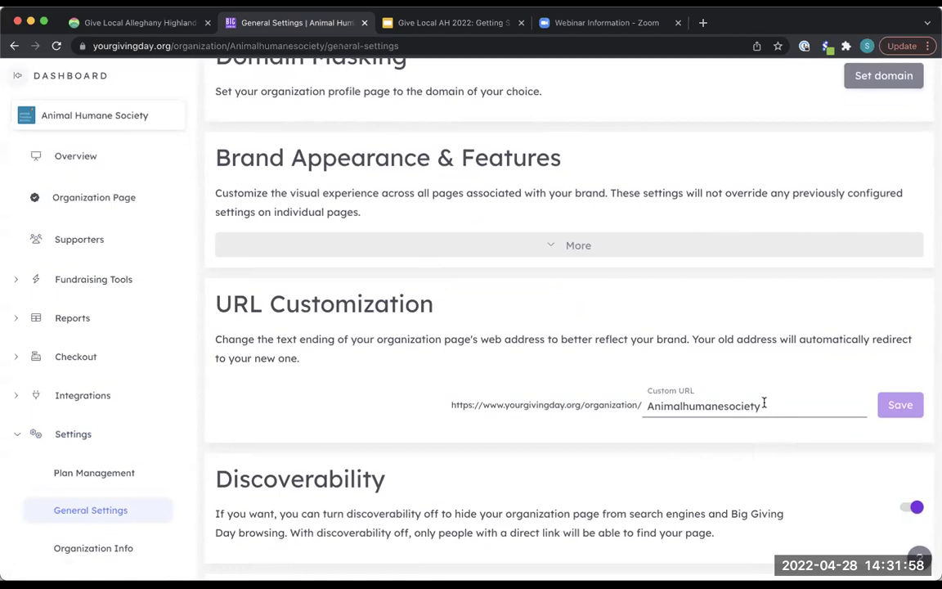
pyautogui.scroll(-1, 748, 381)
pyautogui.scroll(-2, 740, 343)
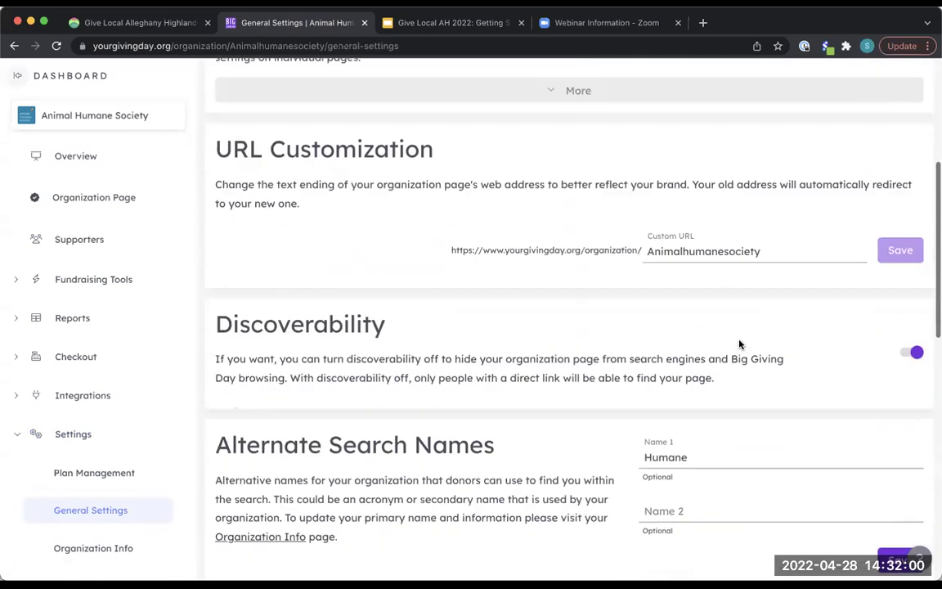
pyautogui.scroll(-1, 738, 343)
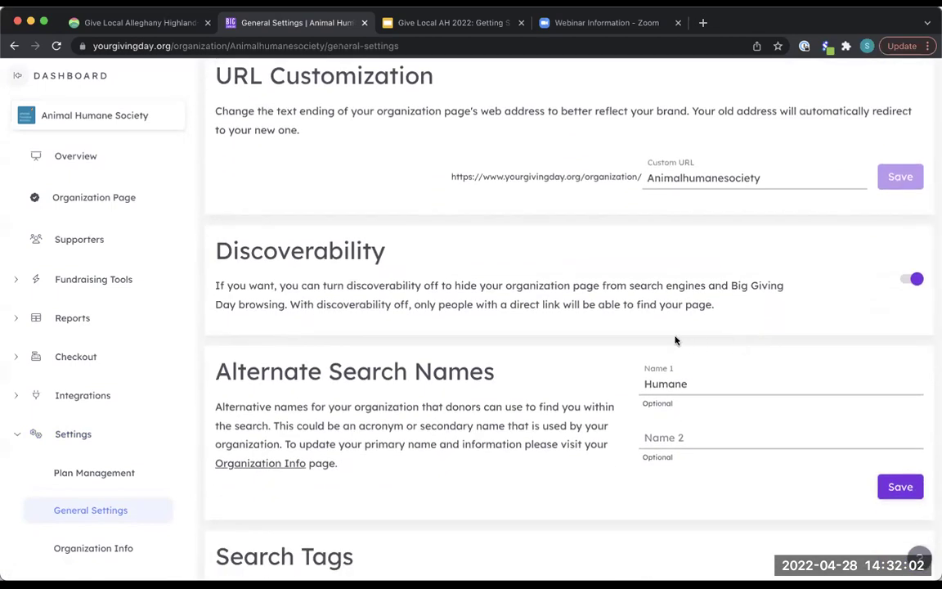
pyautogui.scroll(-2, 674, 338)
pyautogui.scroll(-1, 675, 340)
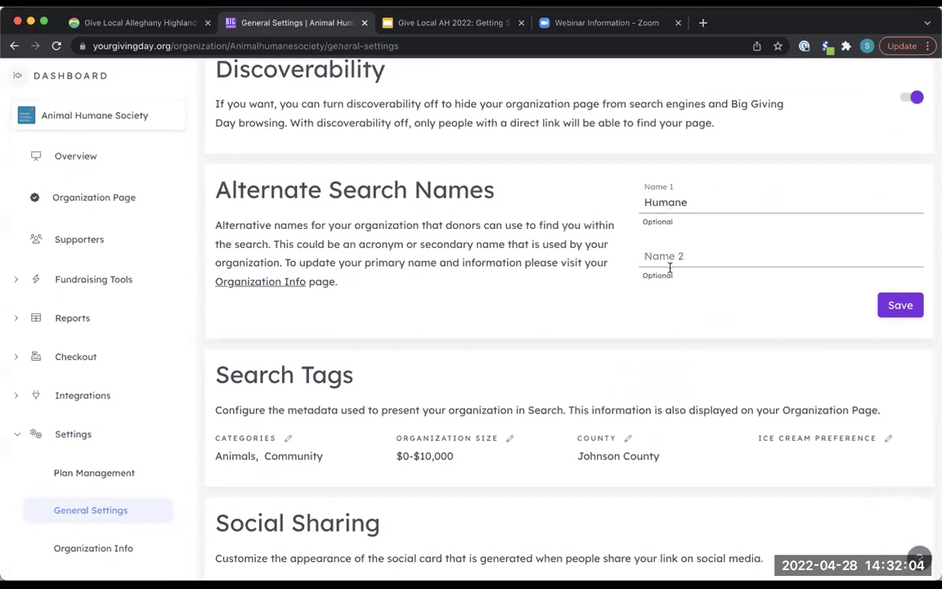
# Step: Examine the Social Sharing card settings and the Fee Payment Model section of General Settings
pyautogui.scroll(-5, 609, 322)
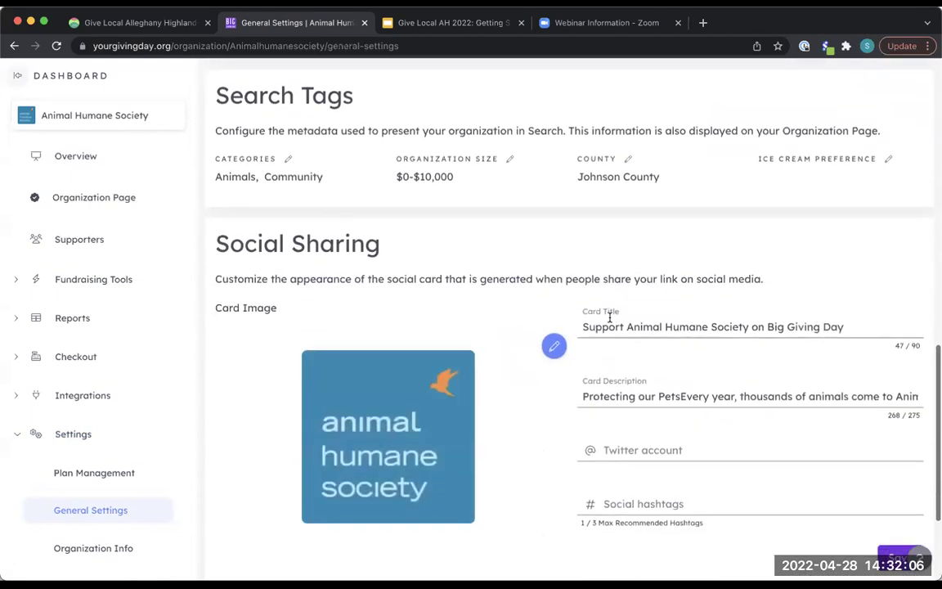
pyautogui.scroll(-1, 609, 319)
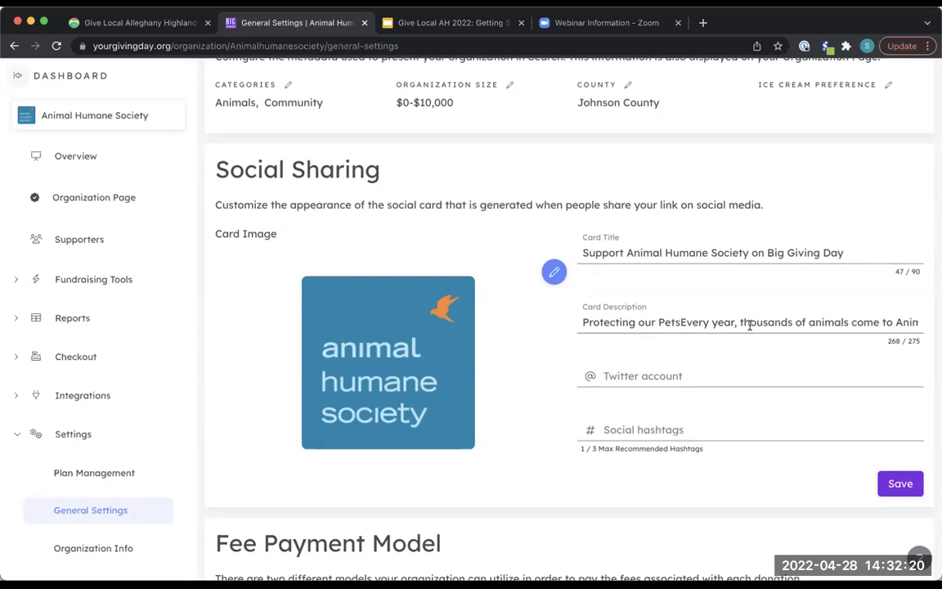
pyautogui.scroll(-2, 653, 421)
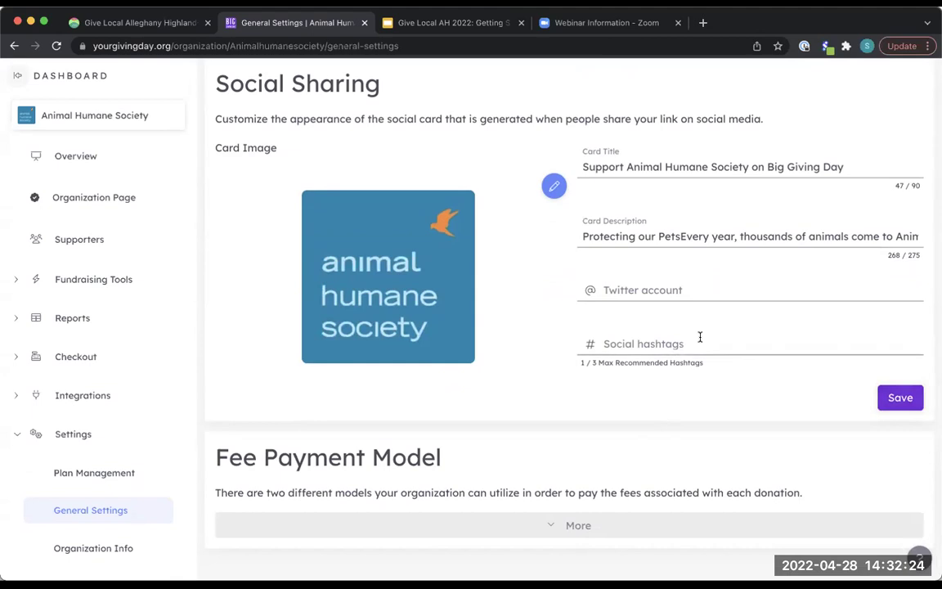
pyautogui.scroll(-1, 700, 337)
pyautogui.scroll(10, 700, 336)
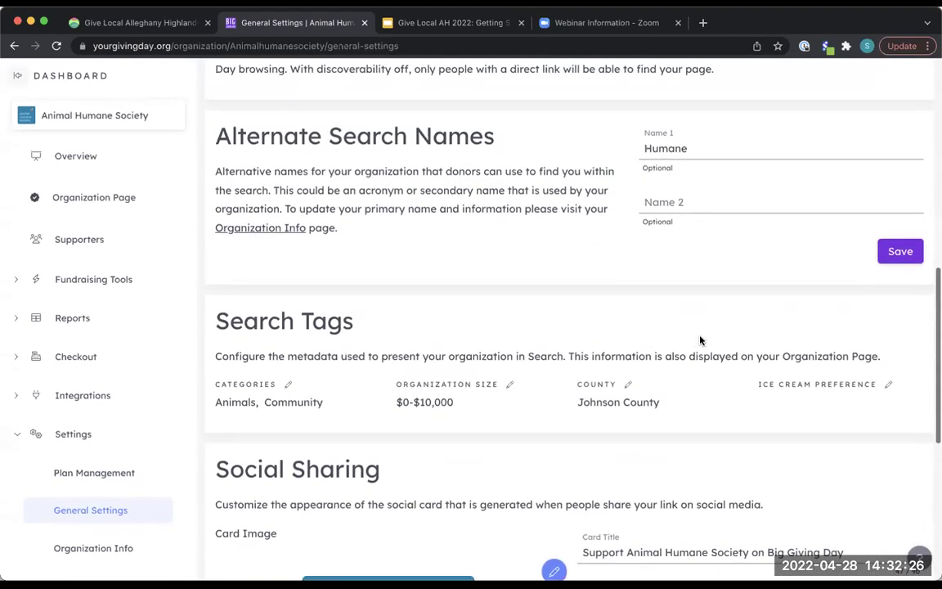
pyautogui.scroll(13, 556, 250)
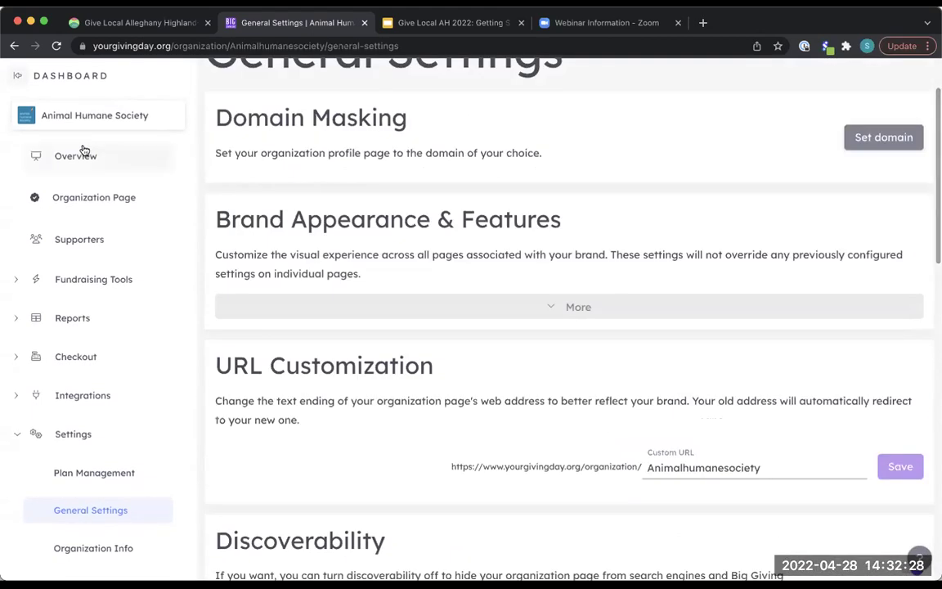
# Step: Open the Organization Page, dismiss the edit mode tip, and look over the page header and donation progress section
pyautogui.click(94, 197)
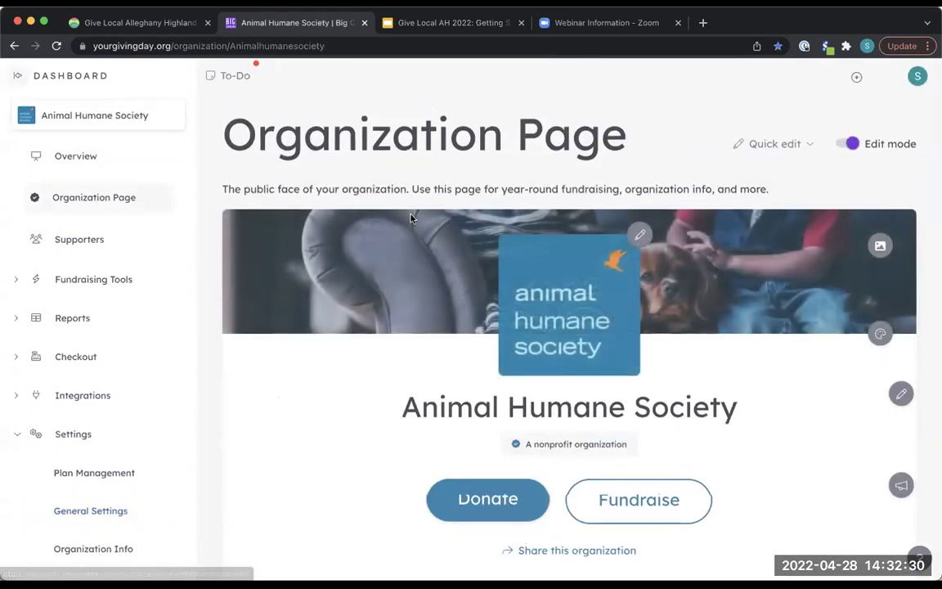
pyautogui.scroll(-3, 400, 214)
pyautogui.click(912, 183)
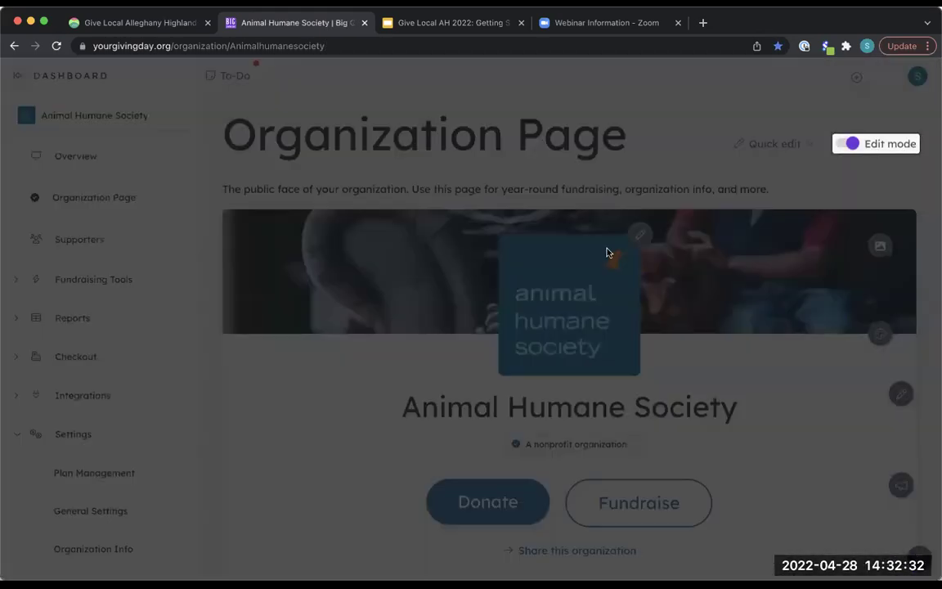
pyautogui.scroll(-3, 595, 255)
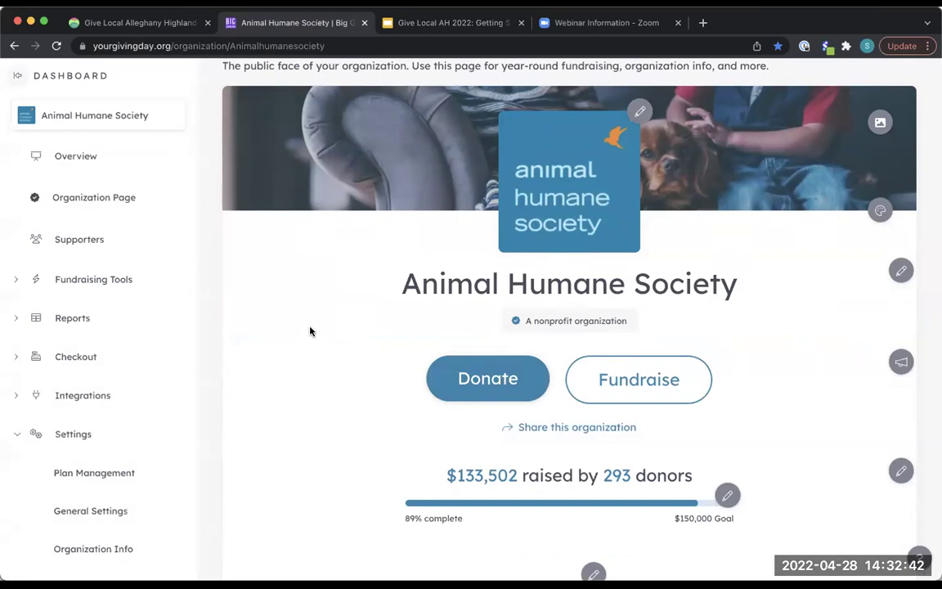
# Step: Open Widgets from the Fundraising Tools overview, inspect the mini donation form widget preview, and return to the overview
pyautogui.click(92, 286)
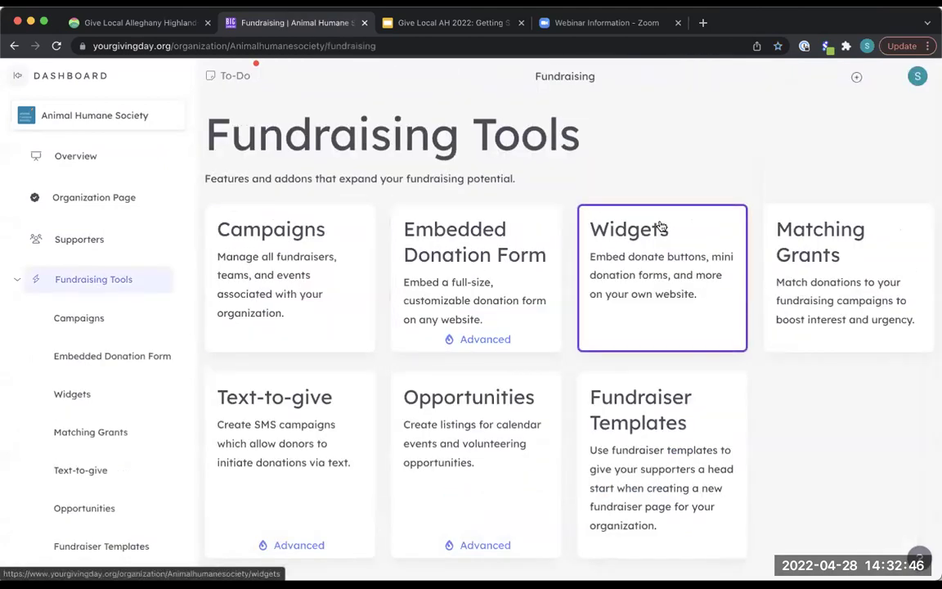
pyautogui.click(657, 270)
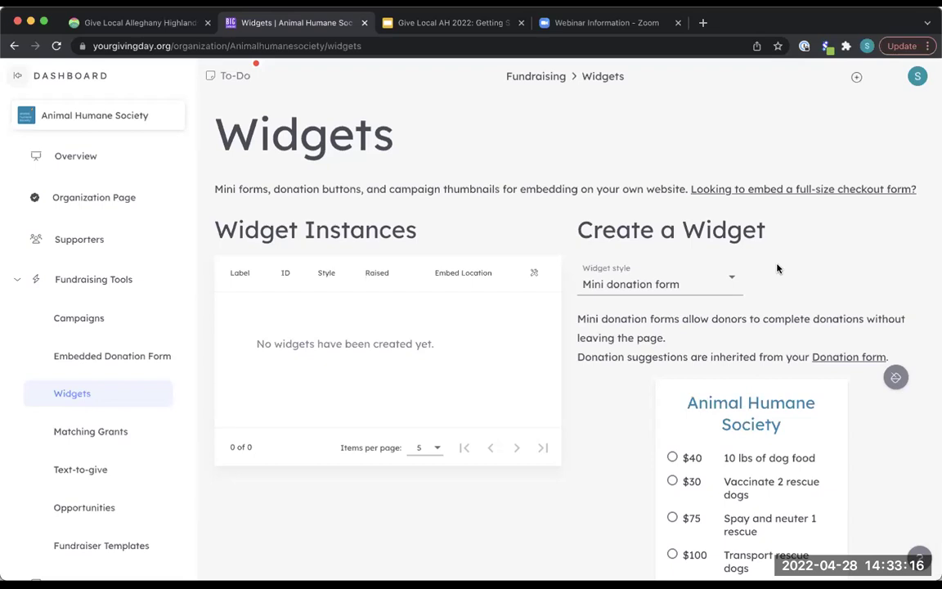
pyautogui.scroll(-2, 805, 290)
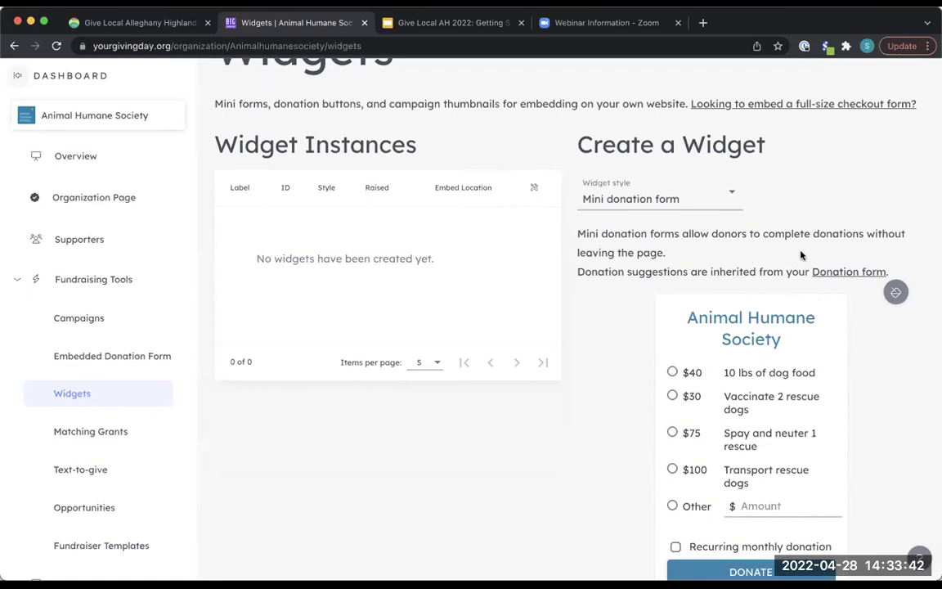
pyautogui.scroll(-1, 749, 257)
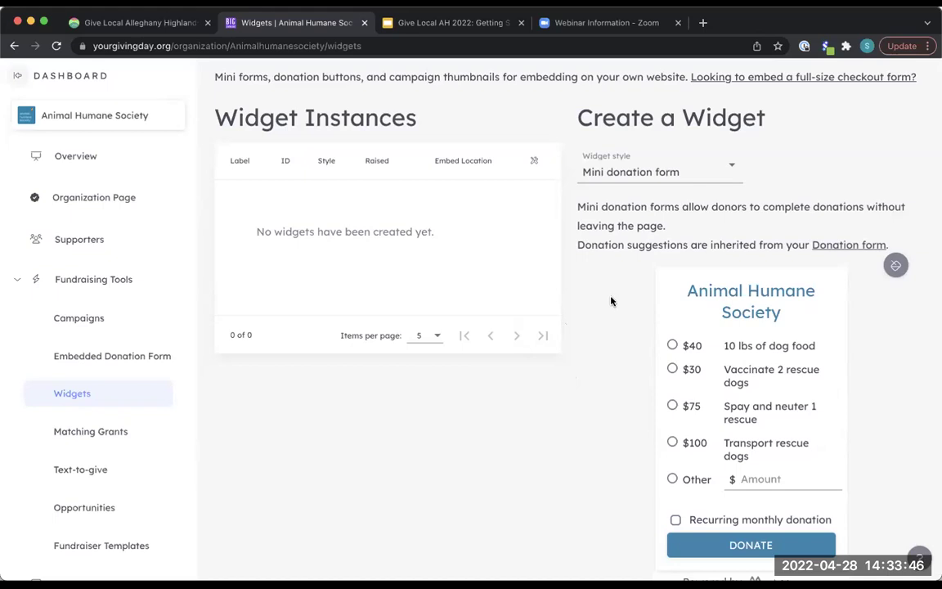
pyautogui.scroll(-3, 611, 301)
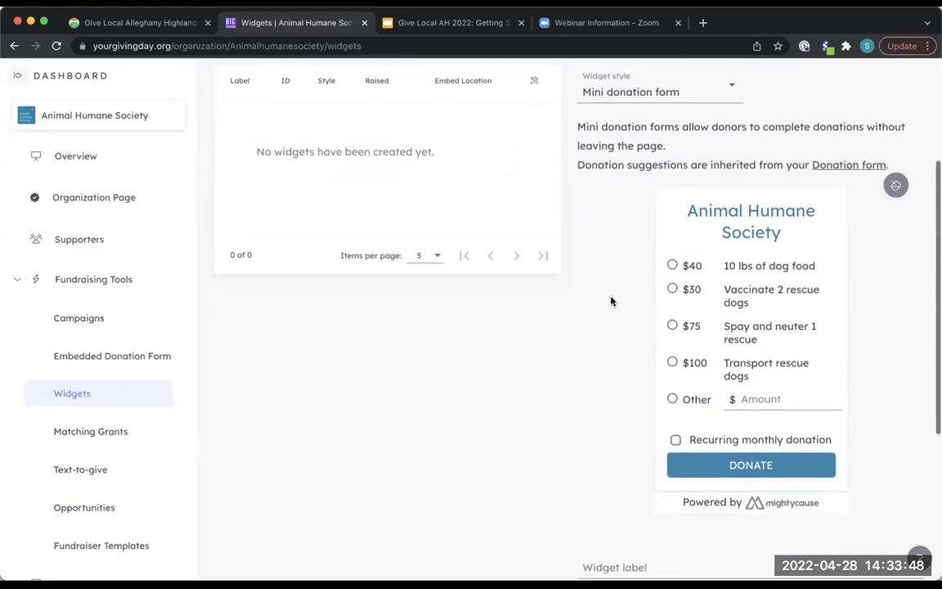
pyautogui.scroll(-5, 611, 302)
pyautogui.scroll(10, 611, 301)
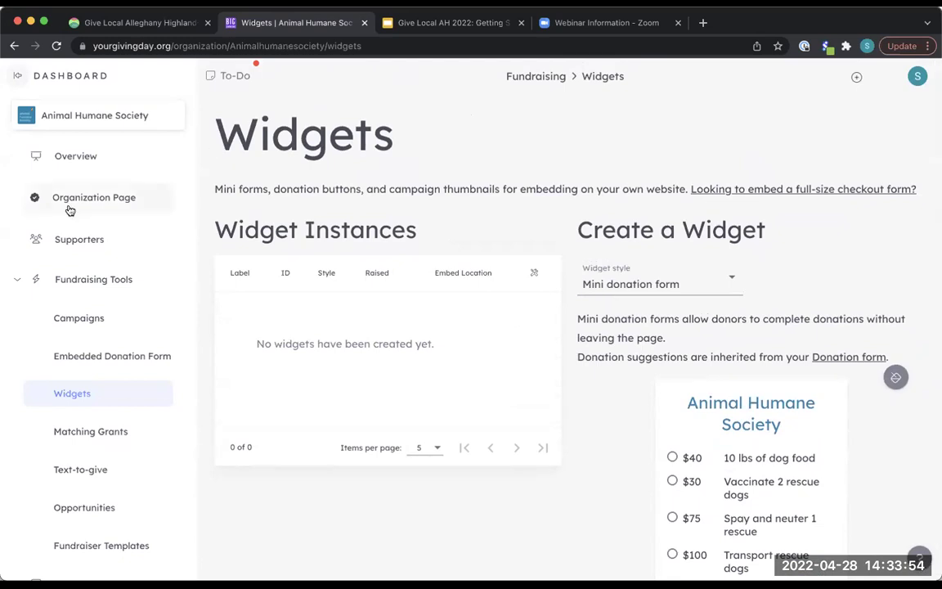
pyautogui.click(76, 286)
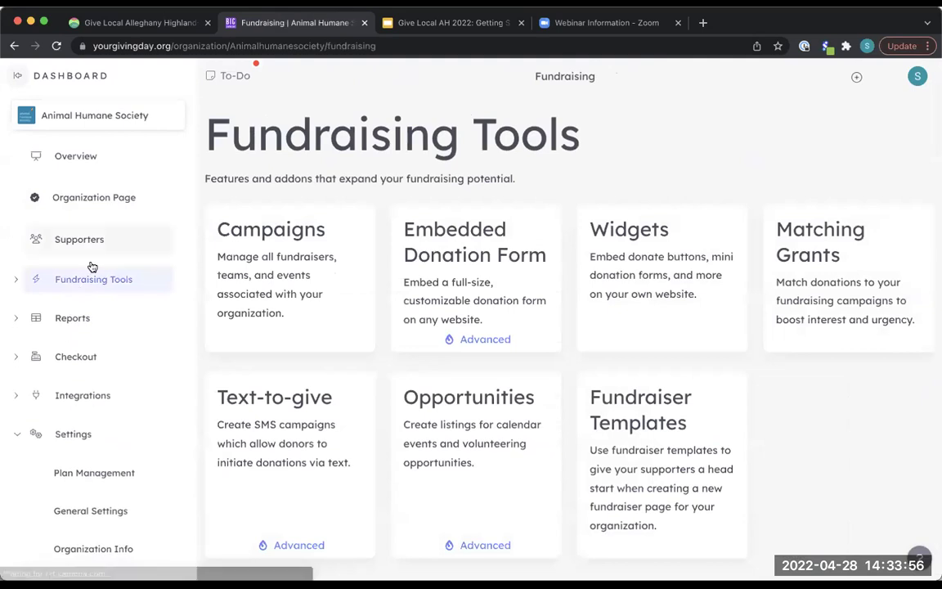
# Step: Reopen the Organization Page, close the edit mode tip, and view the About section's story content
pyautogui.click(96, 206)
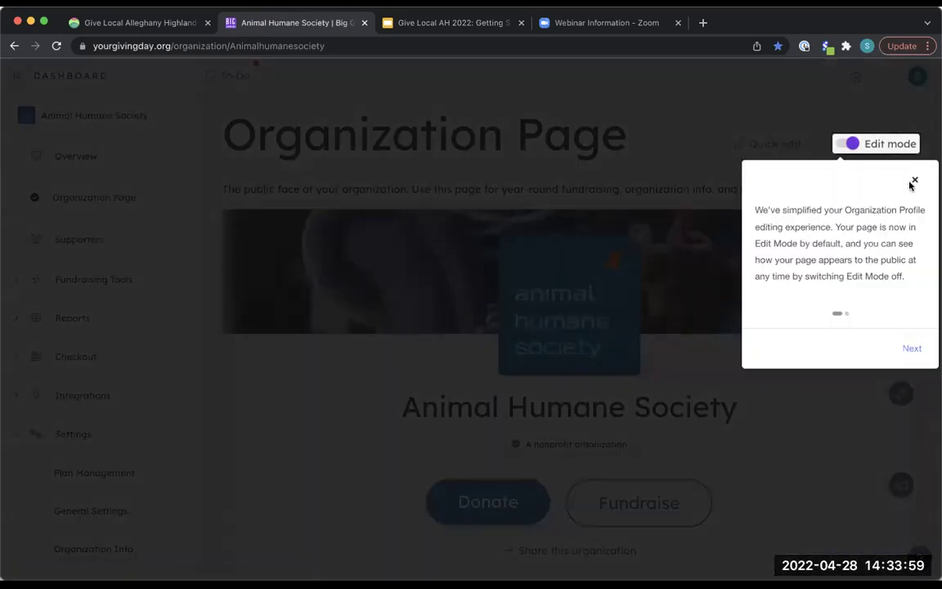
pyautogui.click(913, 182)
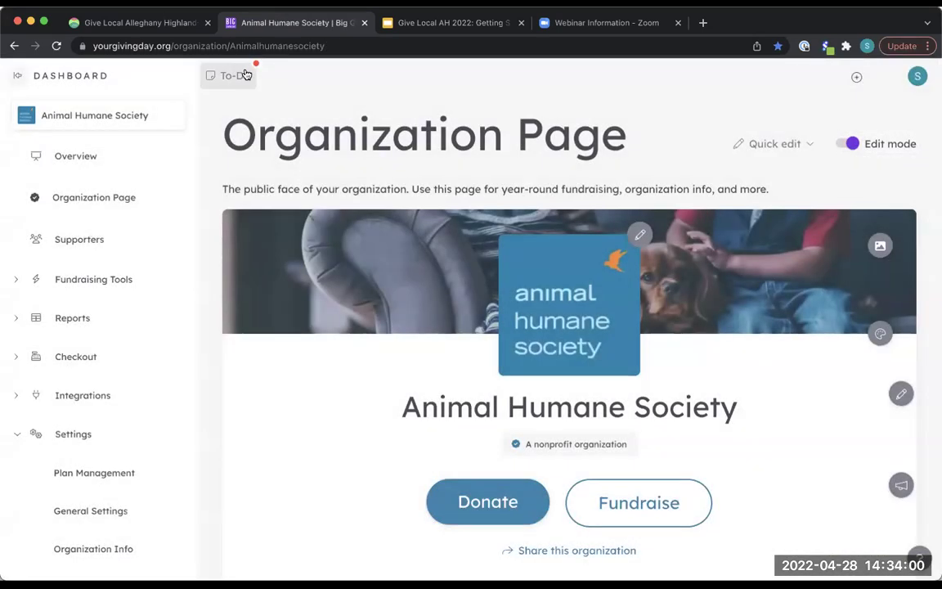
pyautogui.scroll(-7, 419, 314)
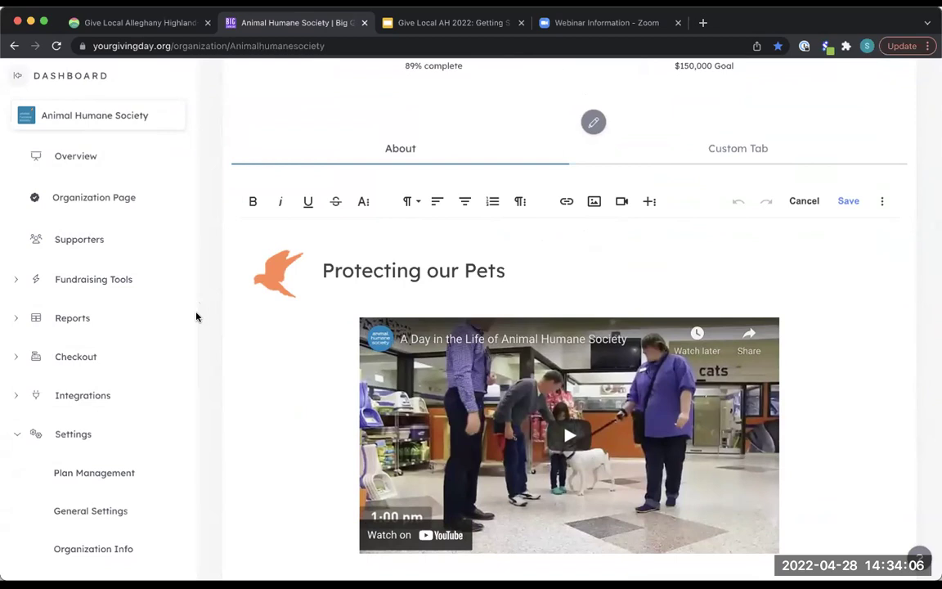
# Step: Open the Checkout overview and look through the dashboard navigation's Checkout and Settings entries
pyautogui.click(87, 356)
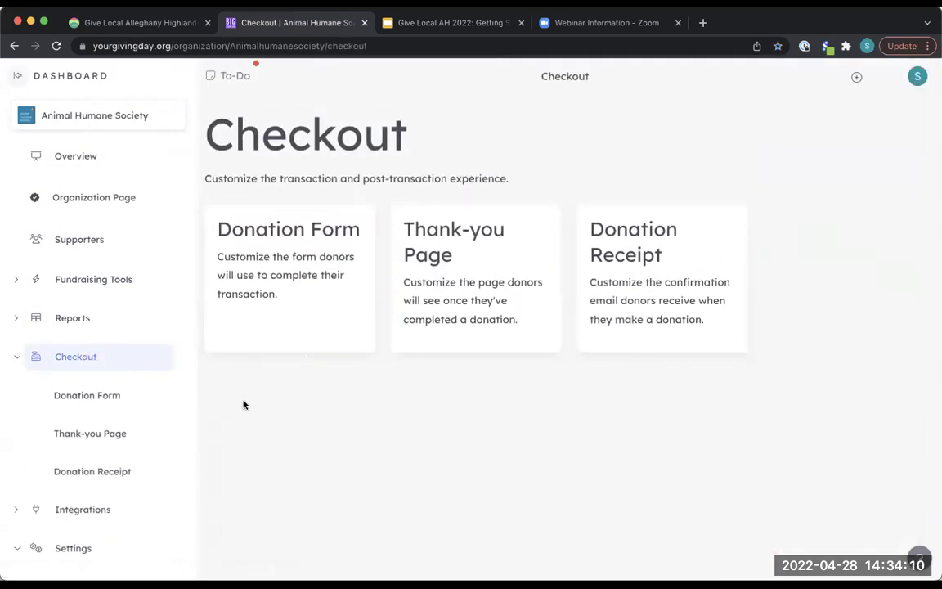
pyautogui.scroll(-5, 148, 416)
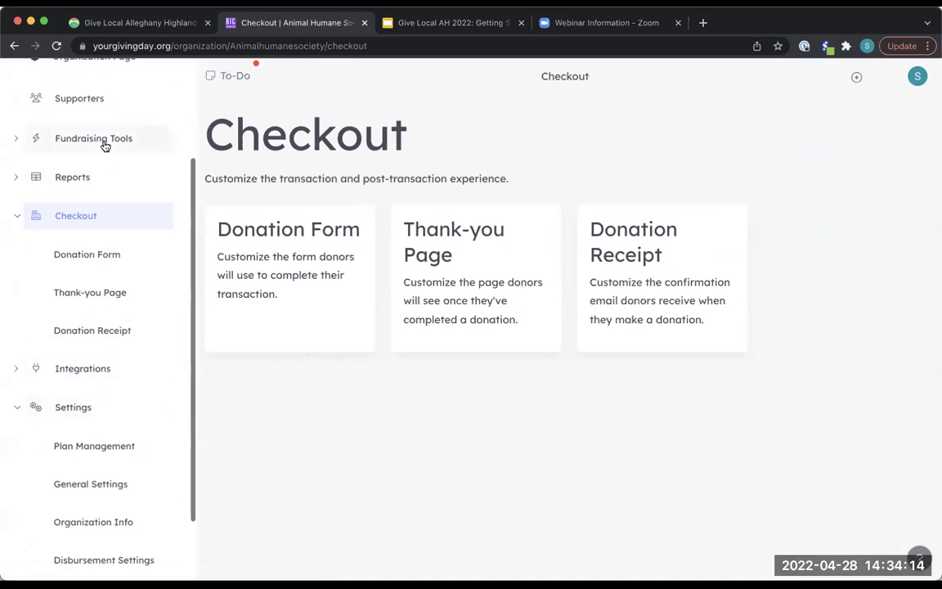
pyautogui.scroll(1, 323, 118)
pyautogui.scroll(-1, 323, 119)
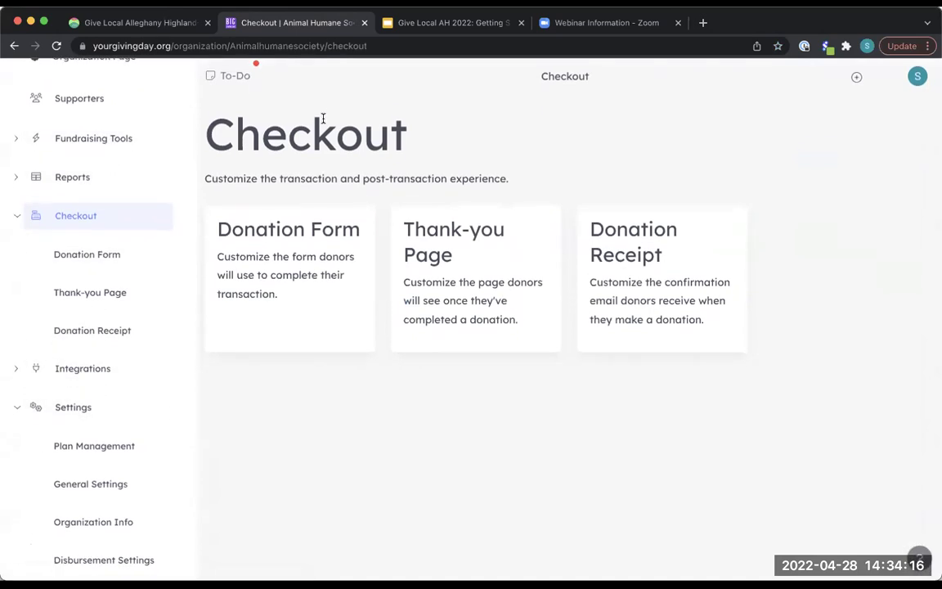